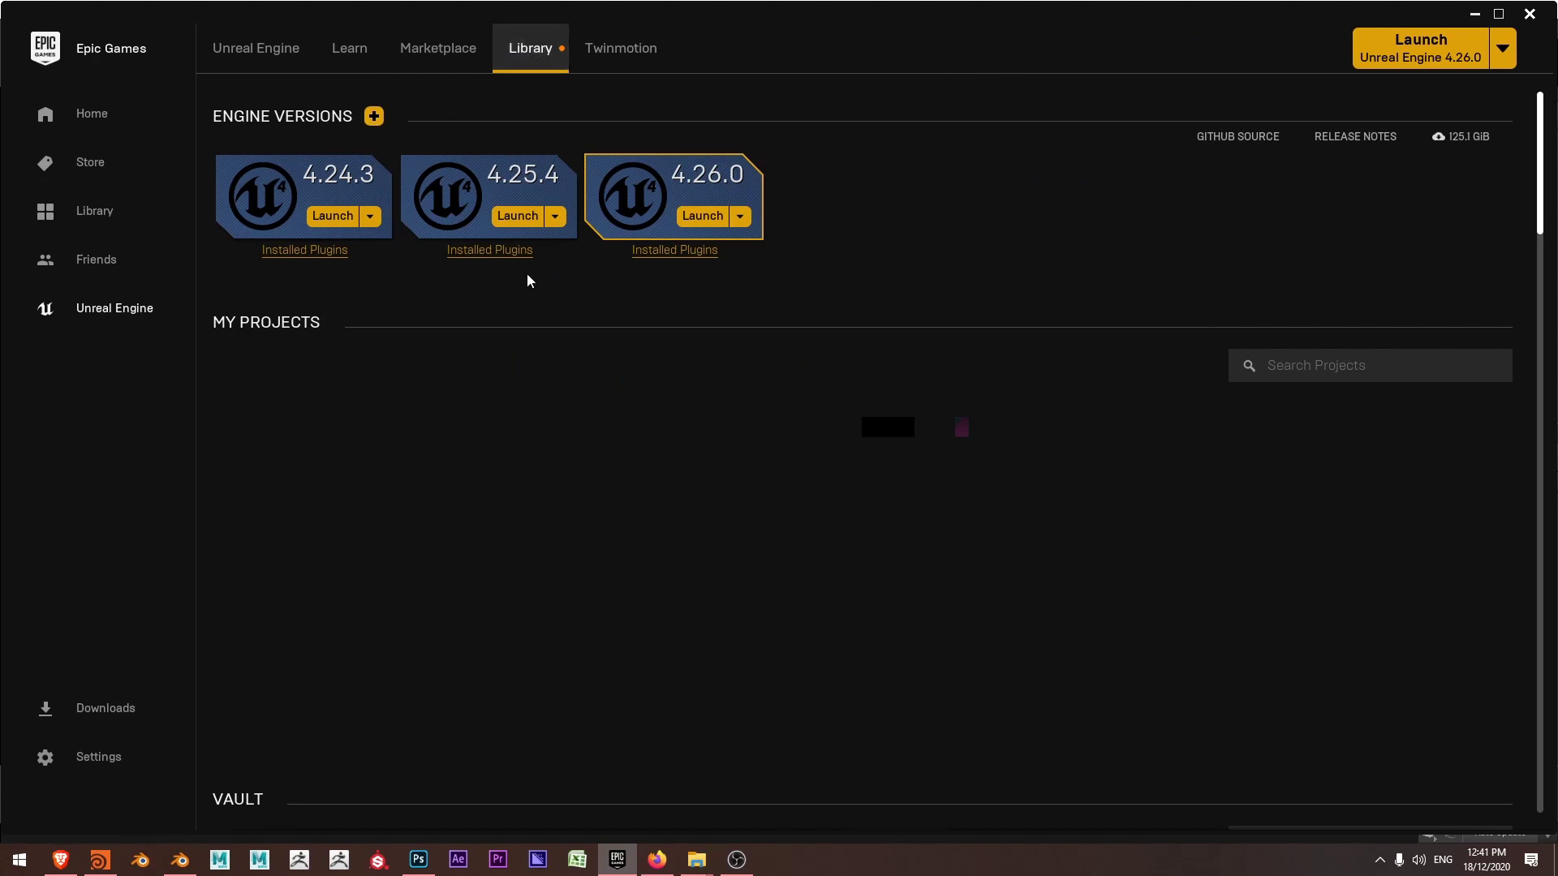
Step: Add a new engine version entry in the Launcher and set it to 4.26-Chaos
click(374, 116)
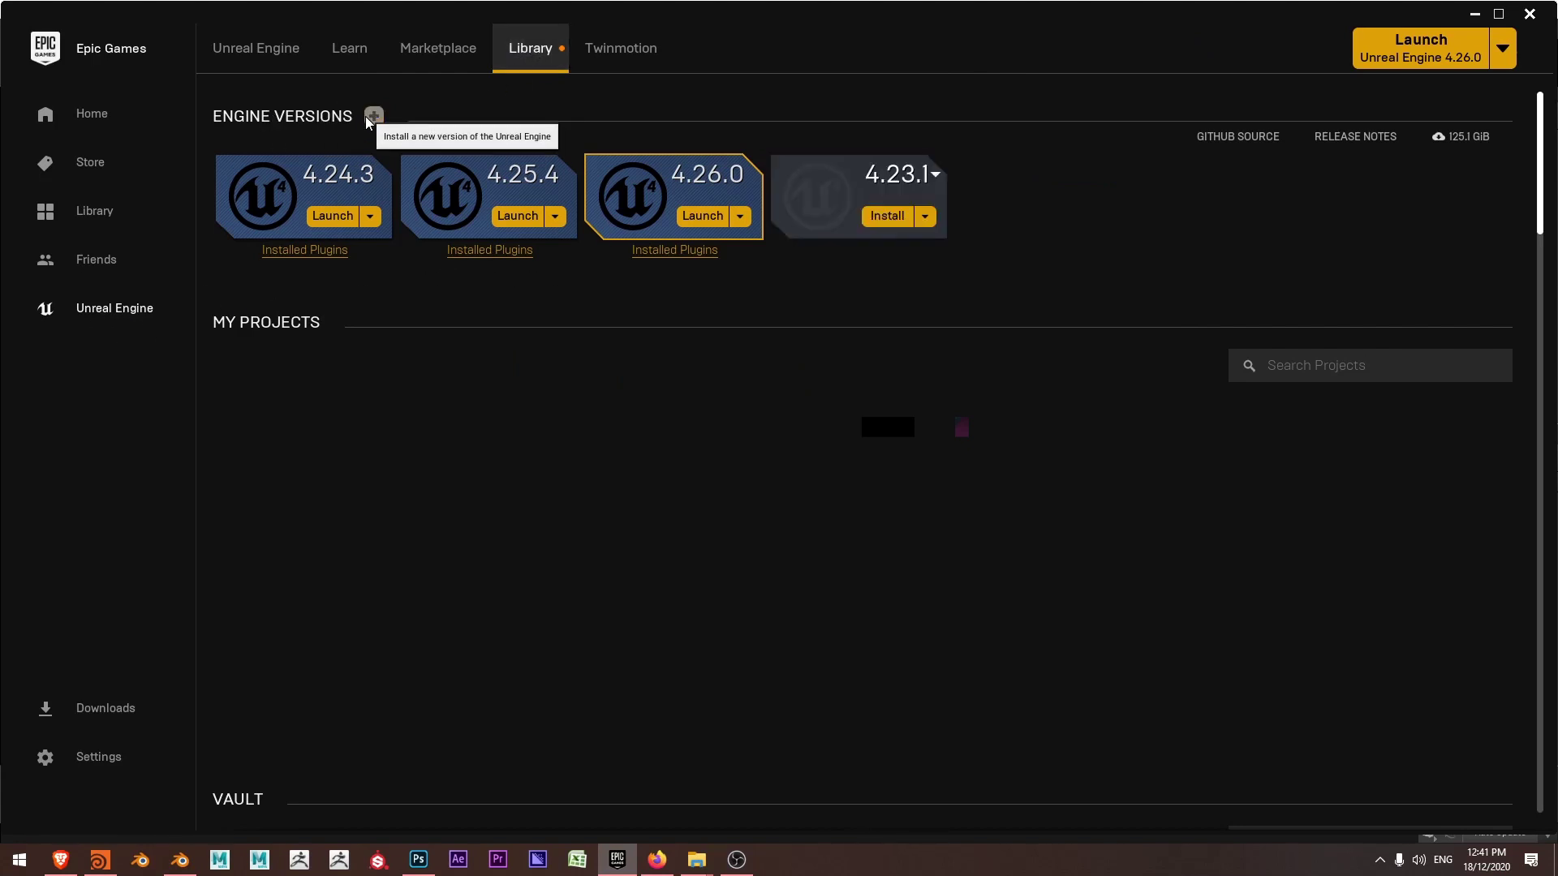
click(934, 176)
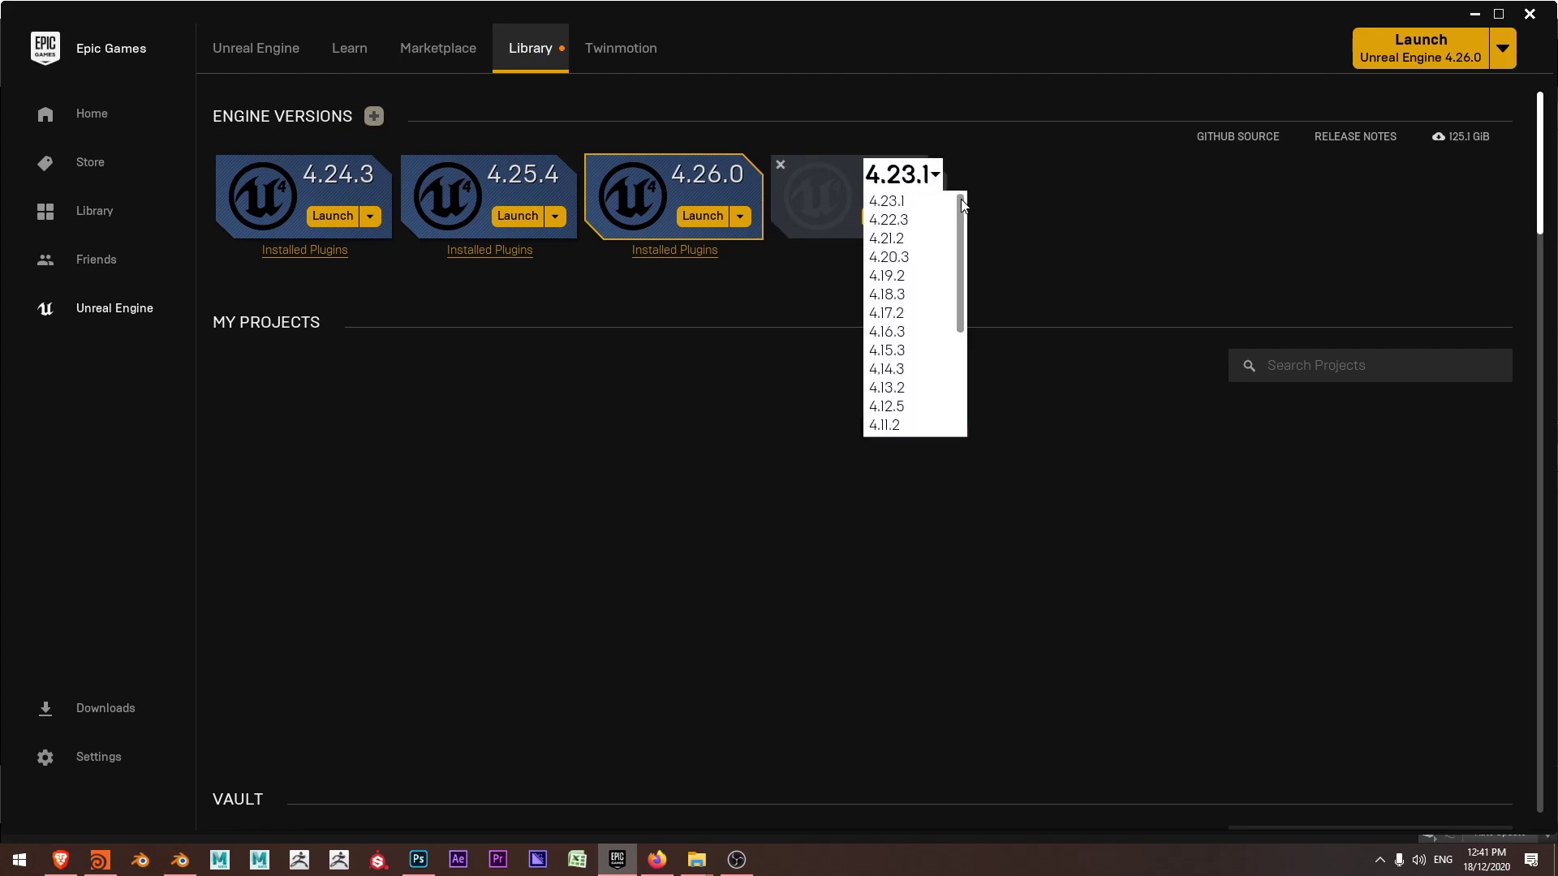
drag(963, 204, 962, 307)
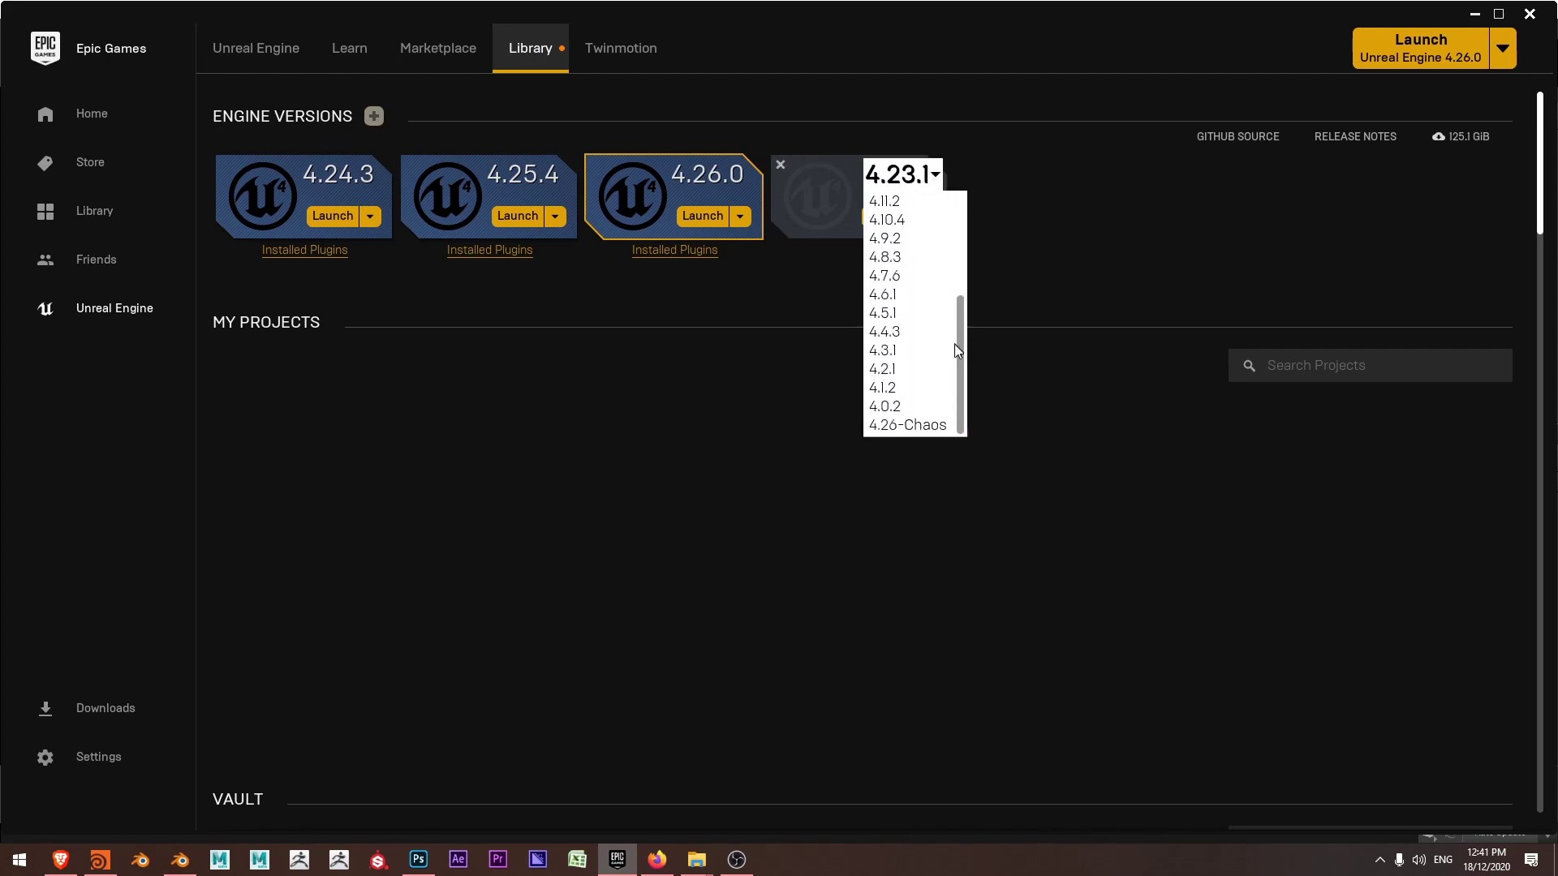
click(916, 427)
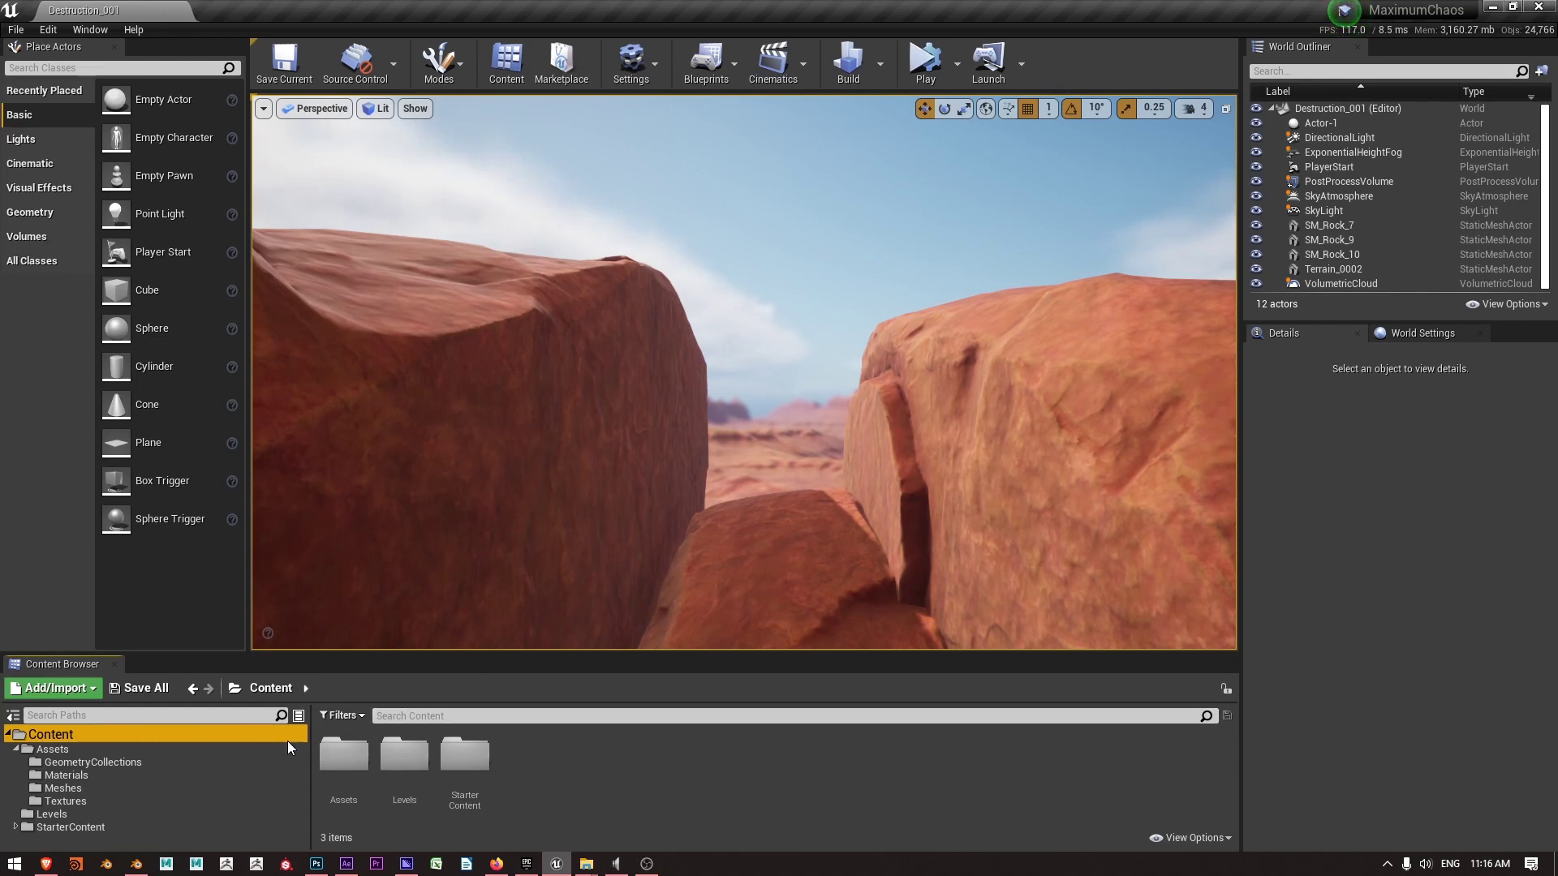
Step: Place Rock_0011 raised as an arch over the outcrop gap, then test-play the level
click(110, 787)
drag(328, 765, 769, 577)
drag(769, 509, 778, 176)
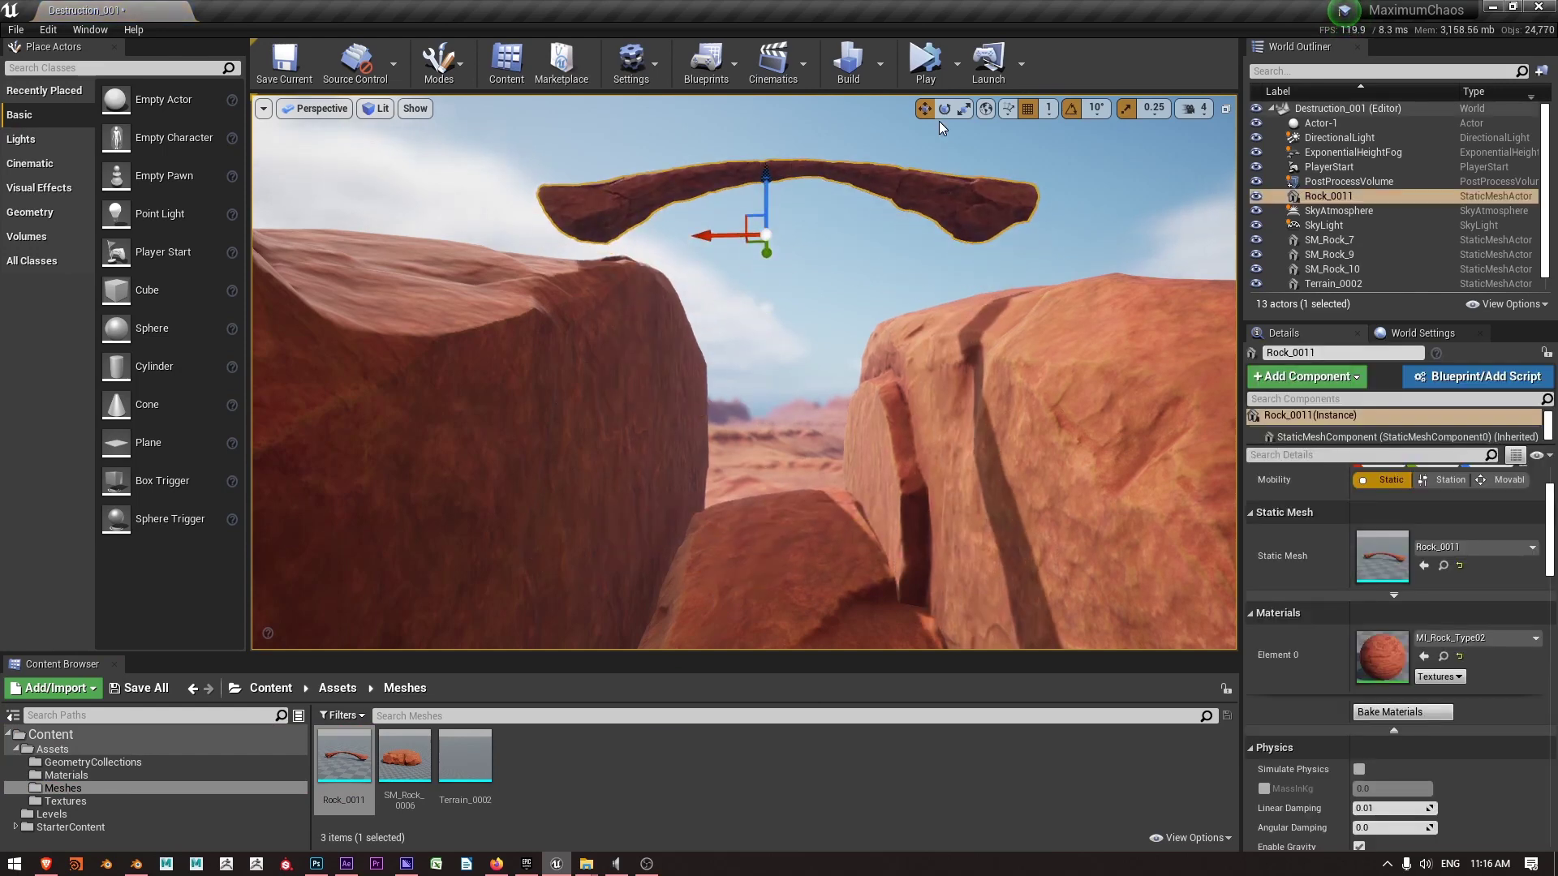
click(925, 58)
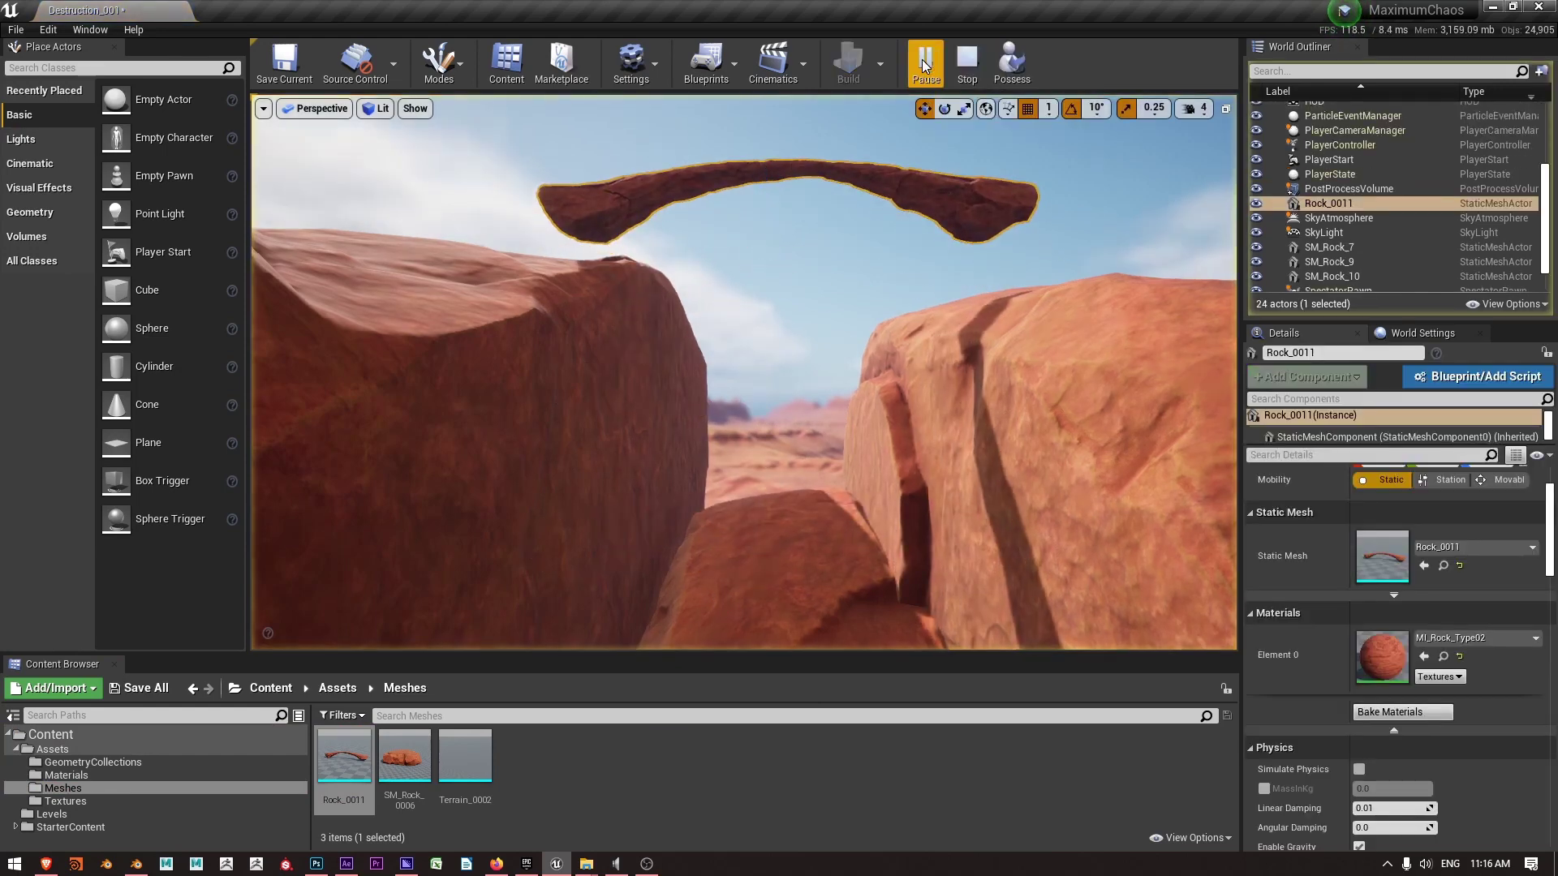
click(977, 63)
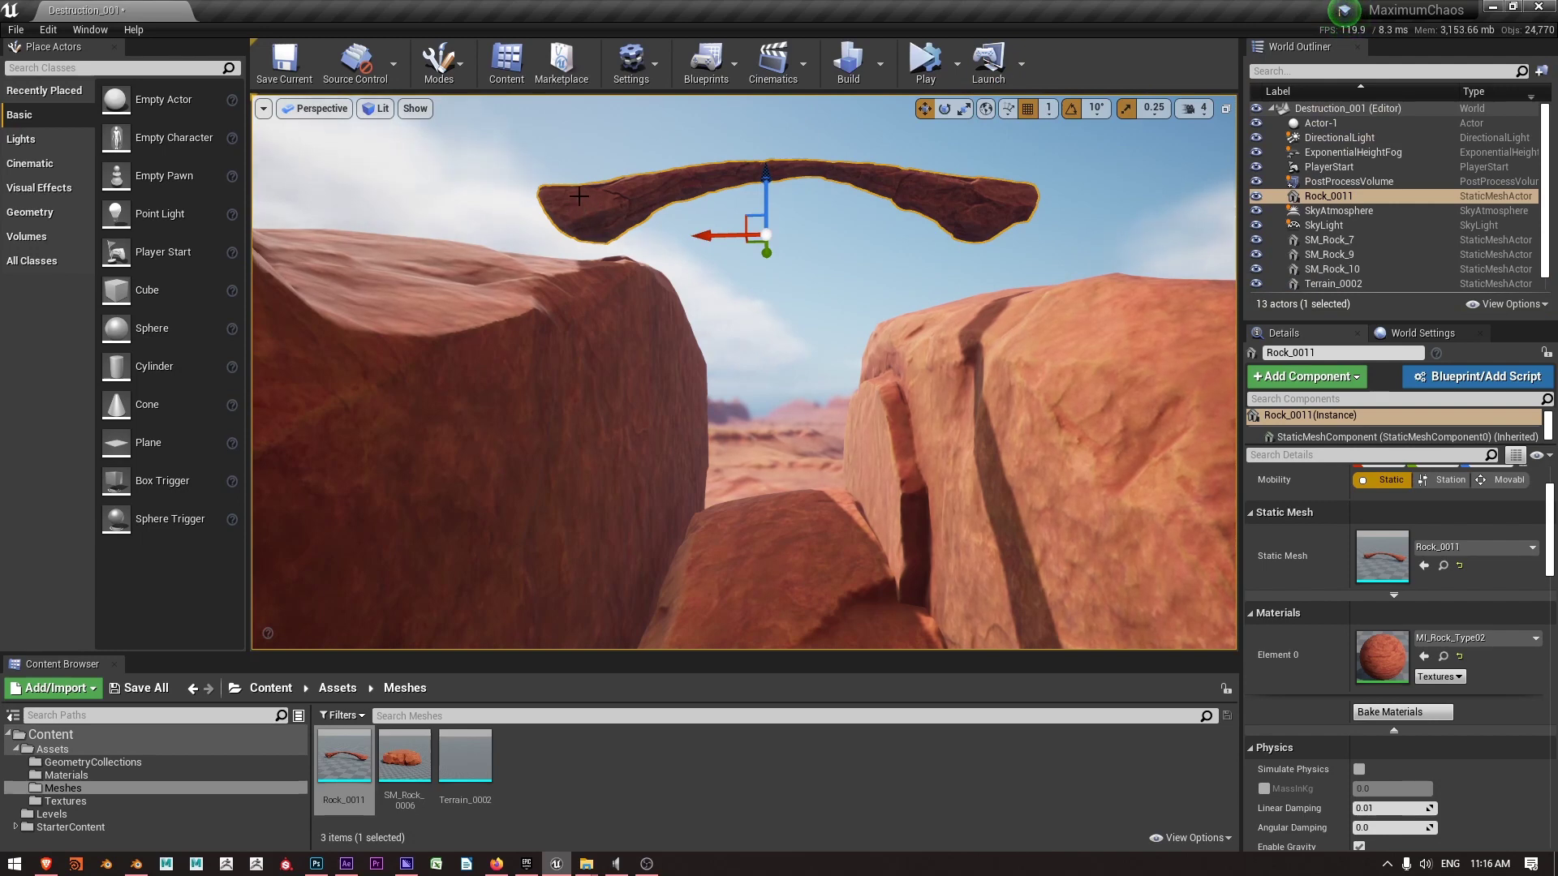
Step: In Fracture mode, create a geometry collection from Rock_0011 saved in Assets/GeometryCollections
click(443, 65)
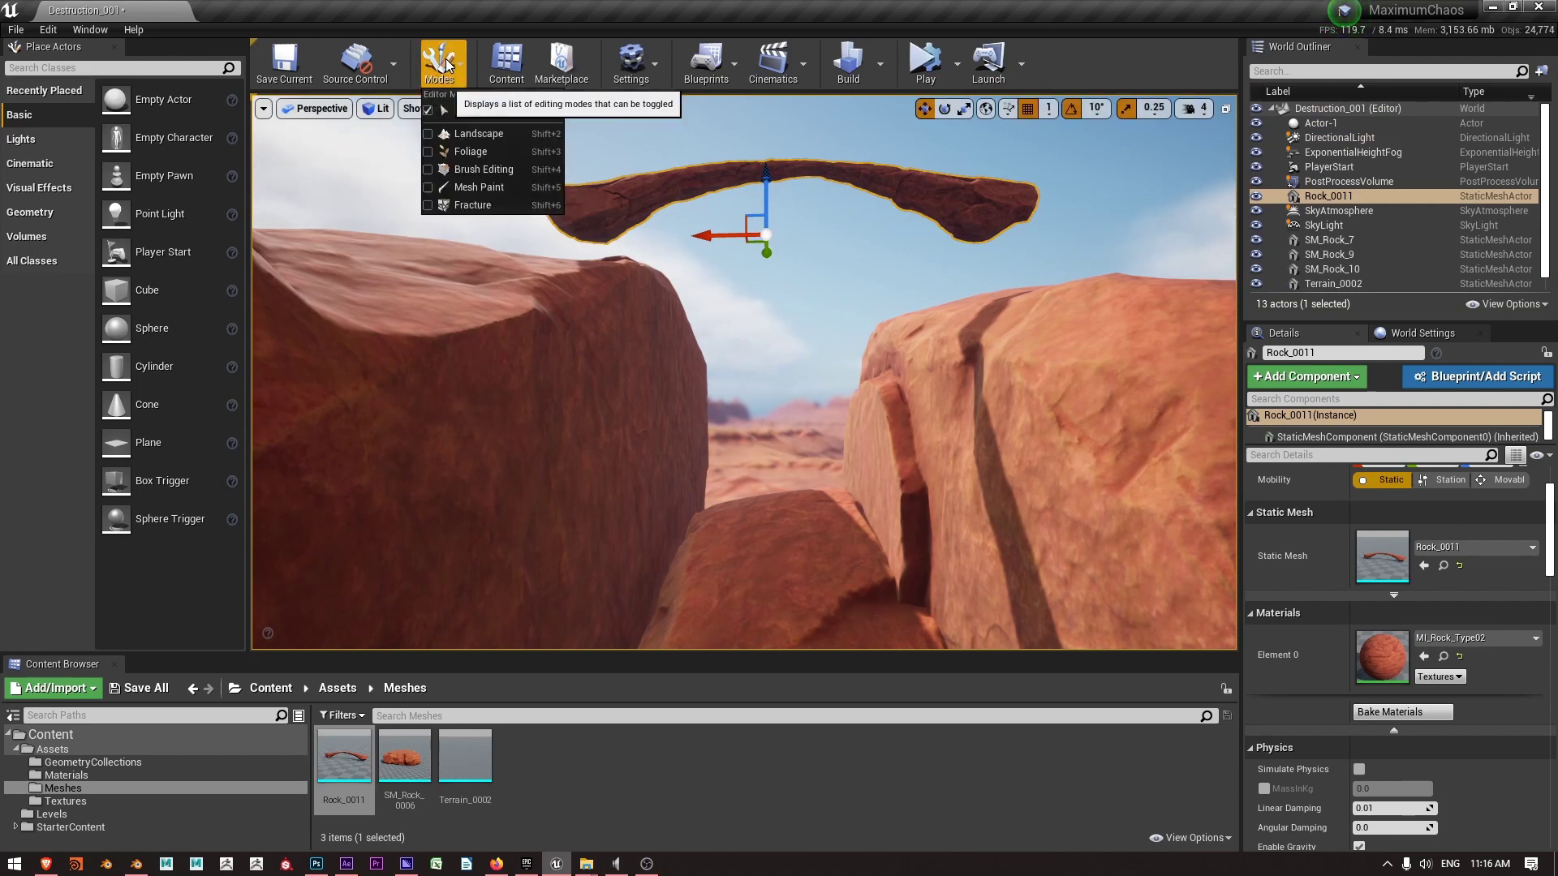
click(466, 204)
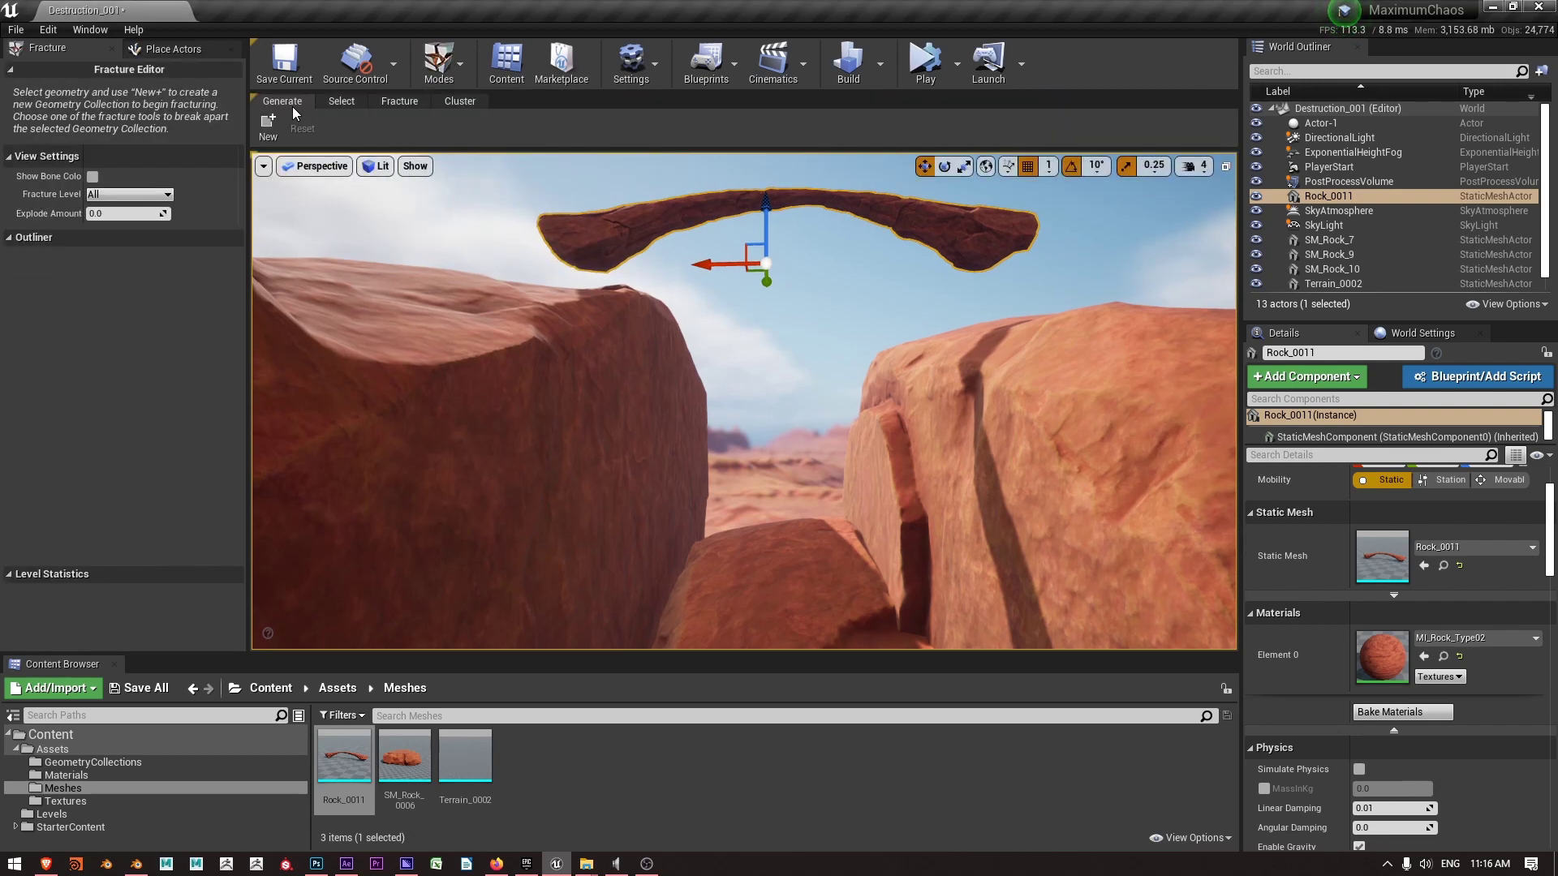
click(267, 130)
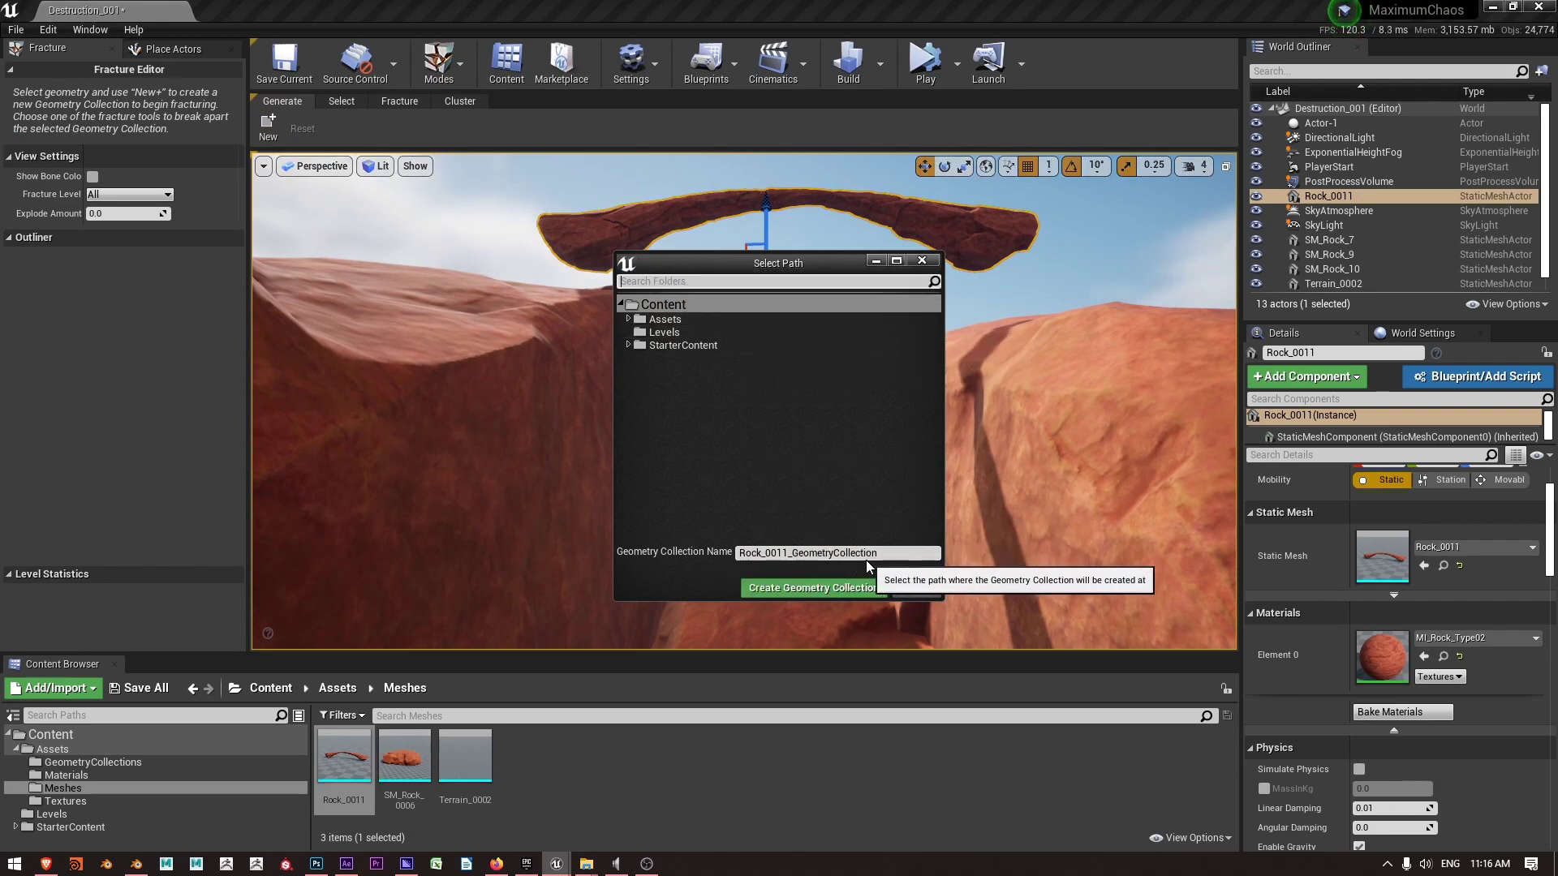
click(638, 321)
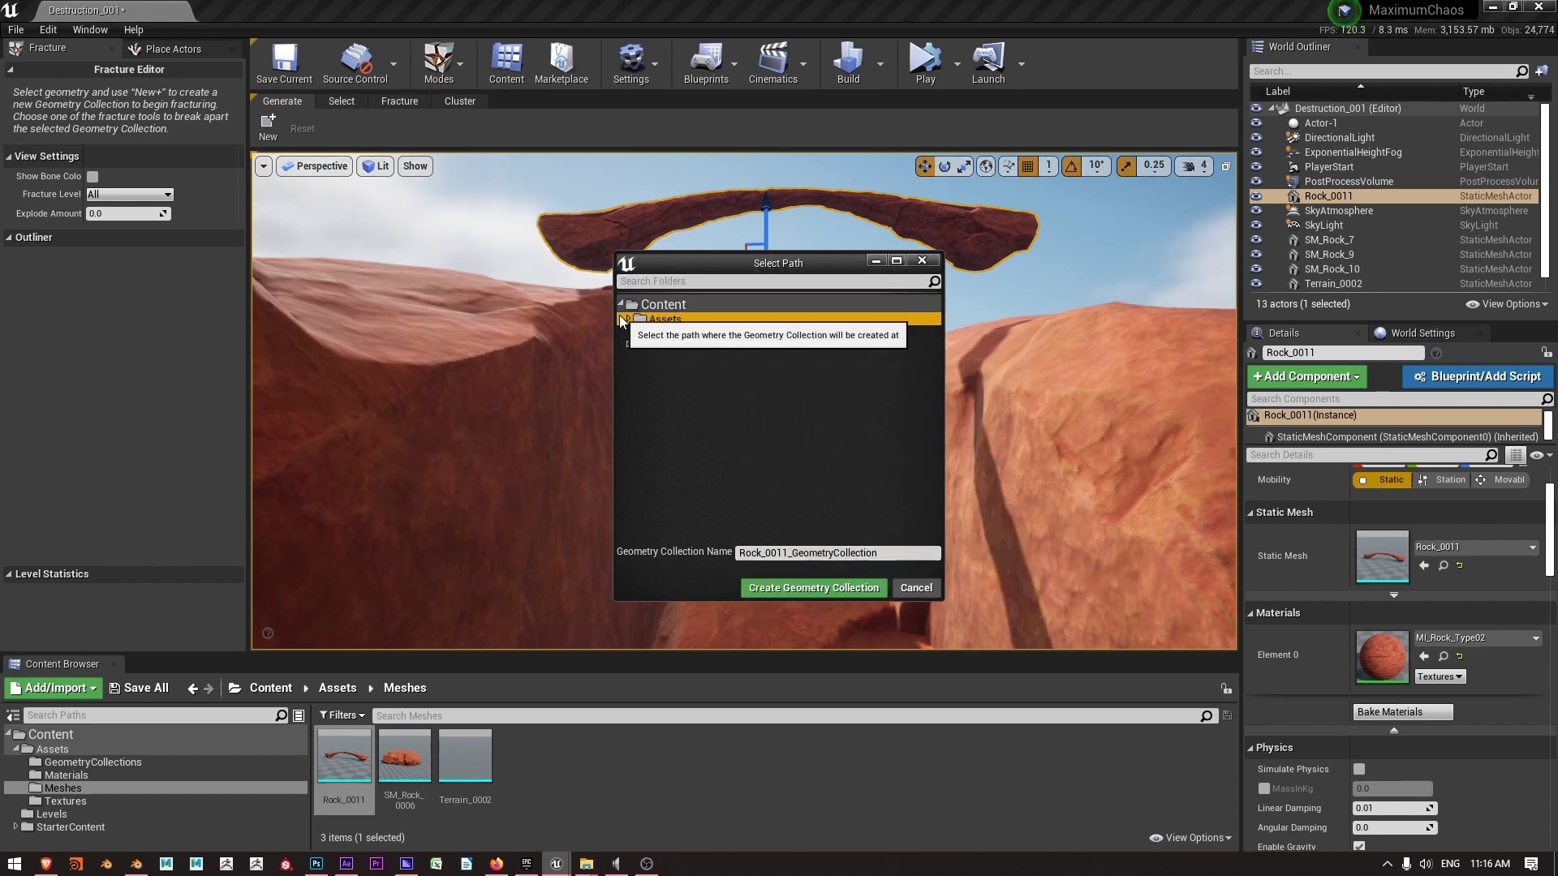
double_click(639, 321)
click(714, 332)
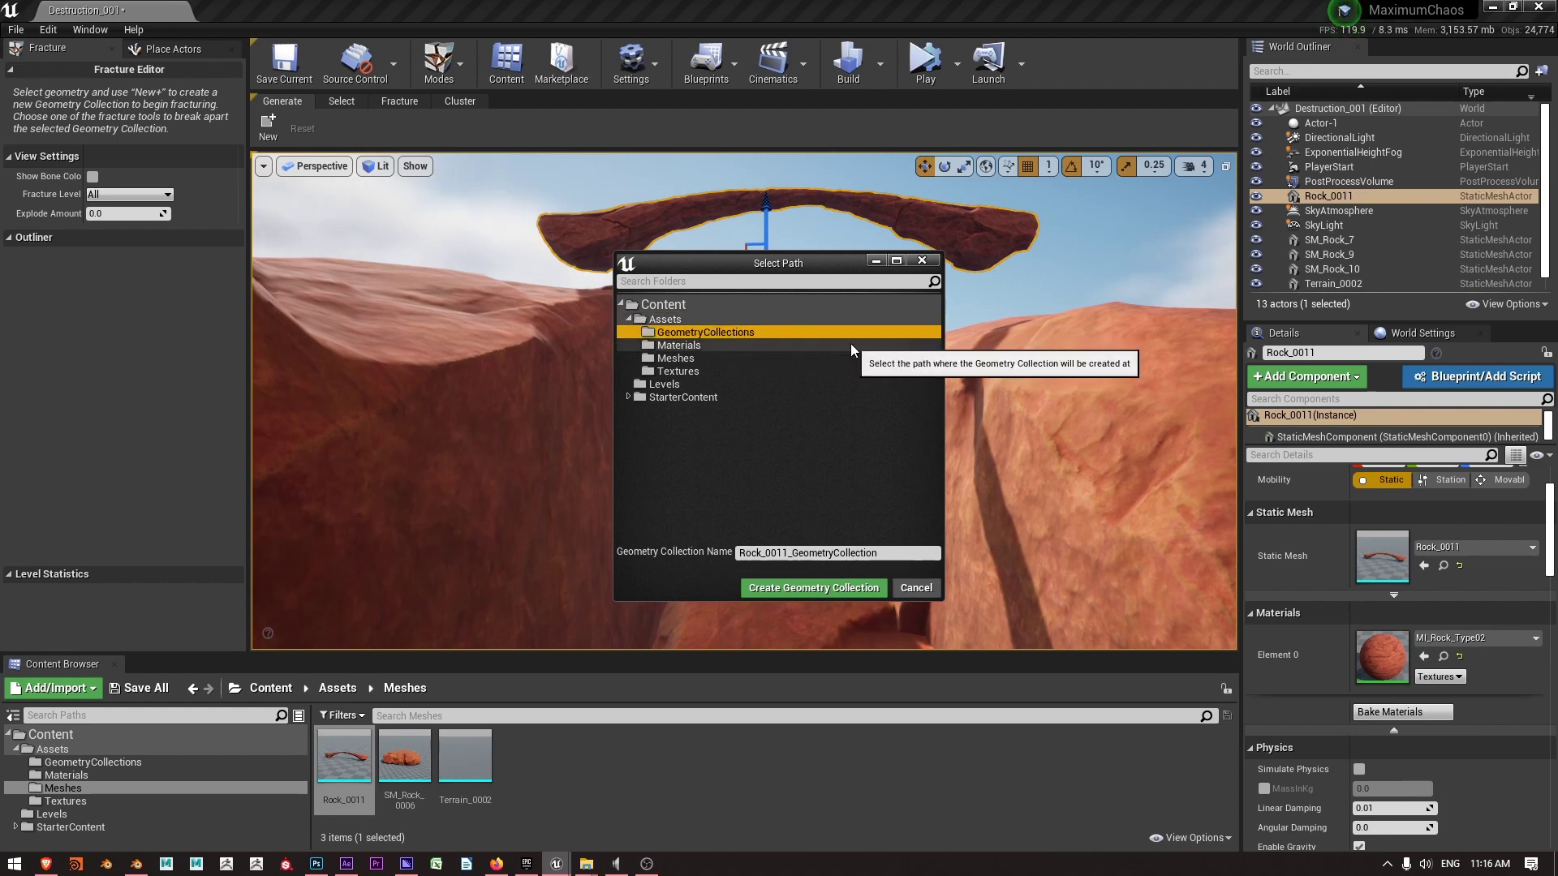
click(835, 587)
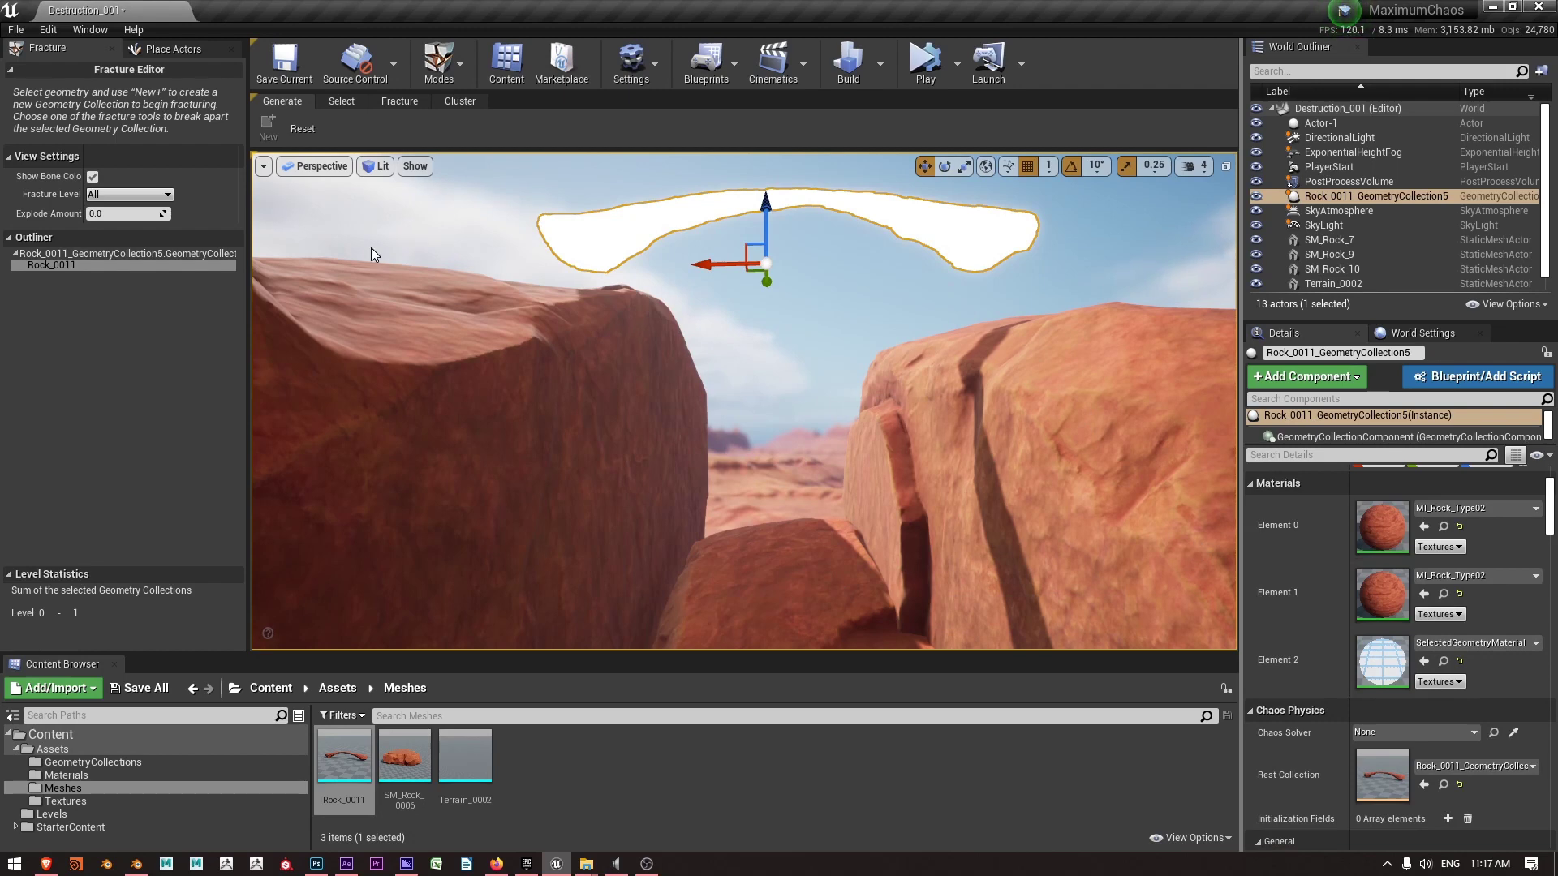
click(93, 177)
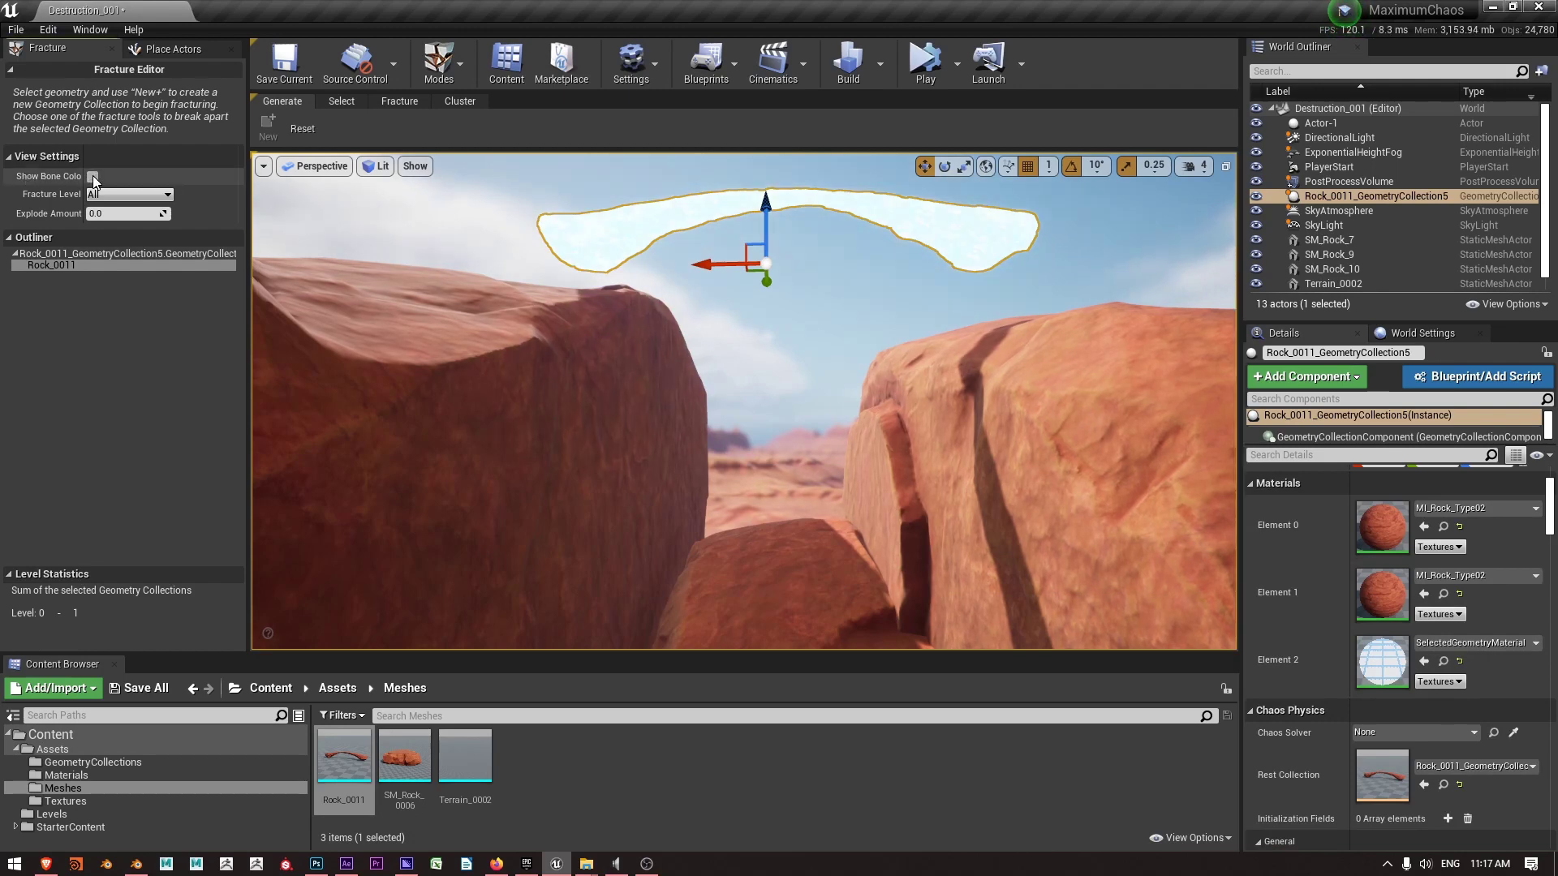
click(92, 177)
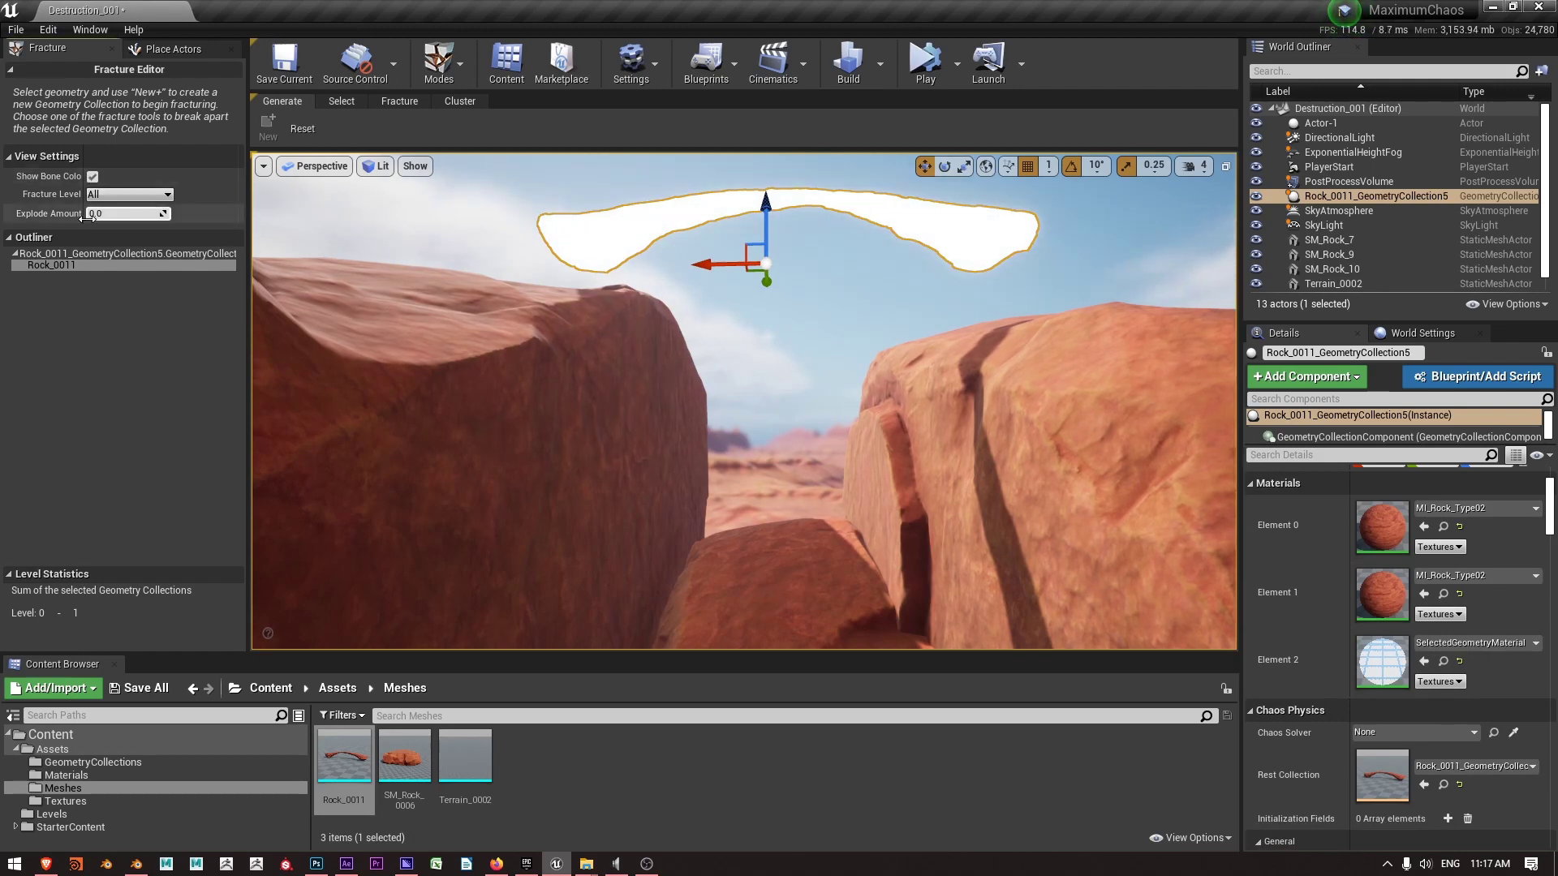
click(77, 253)
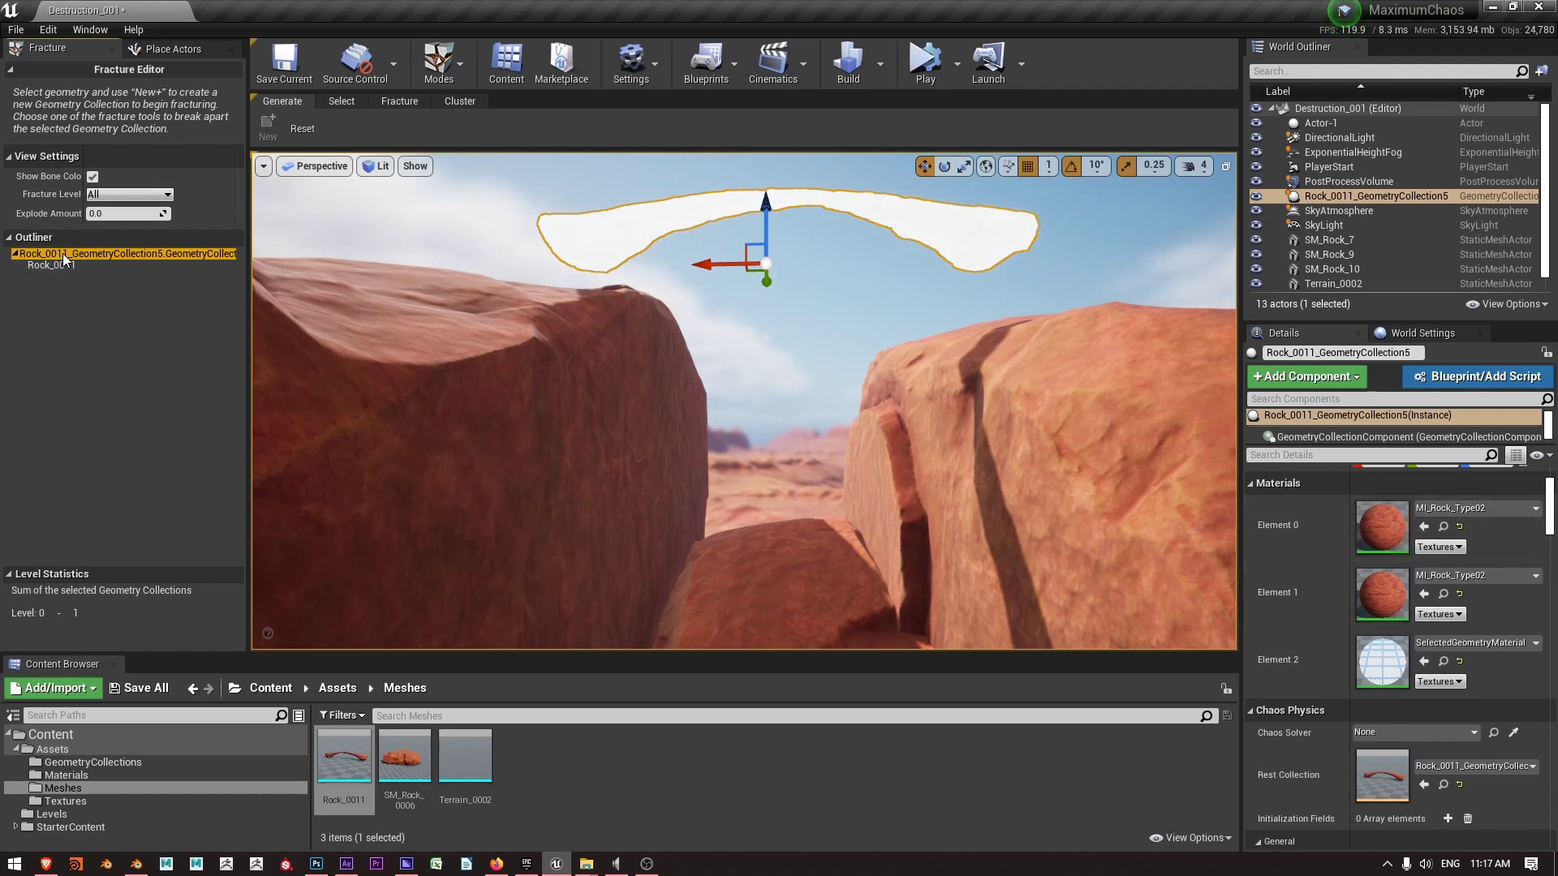
click(90, 177)
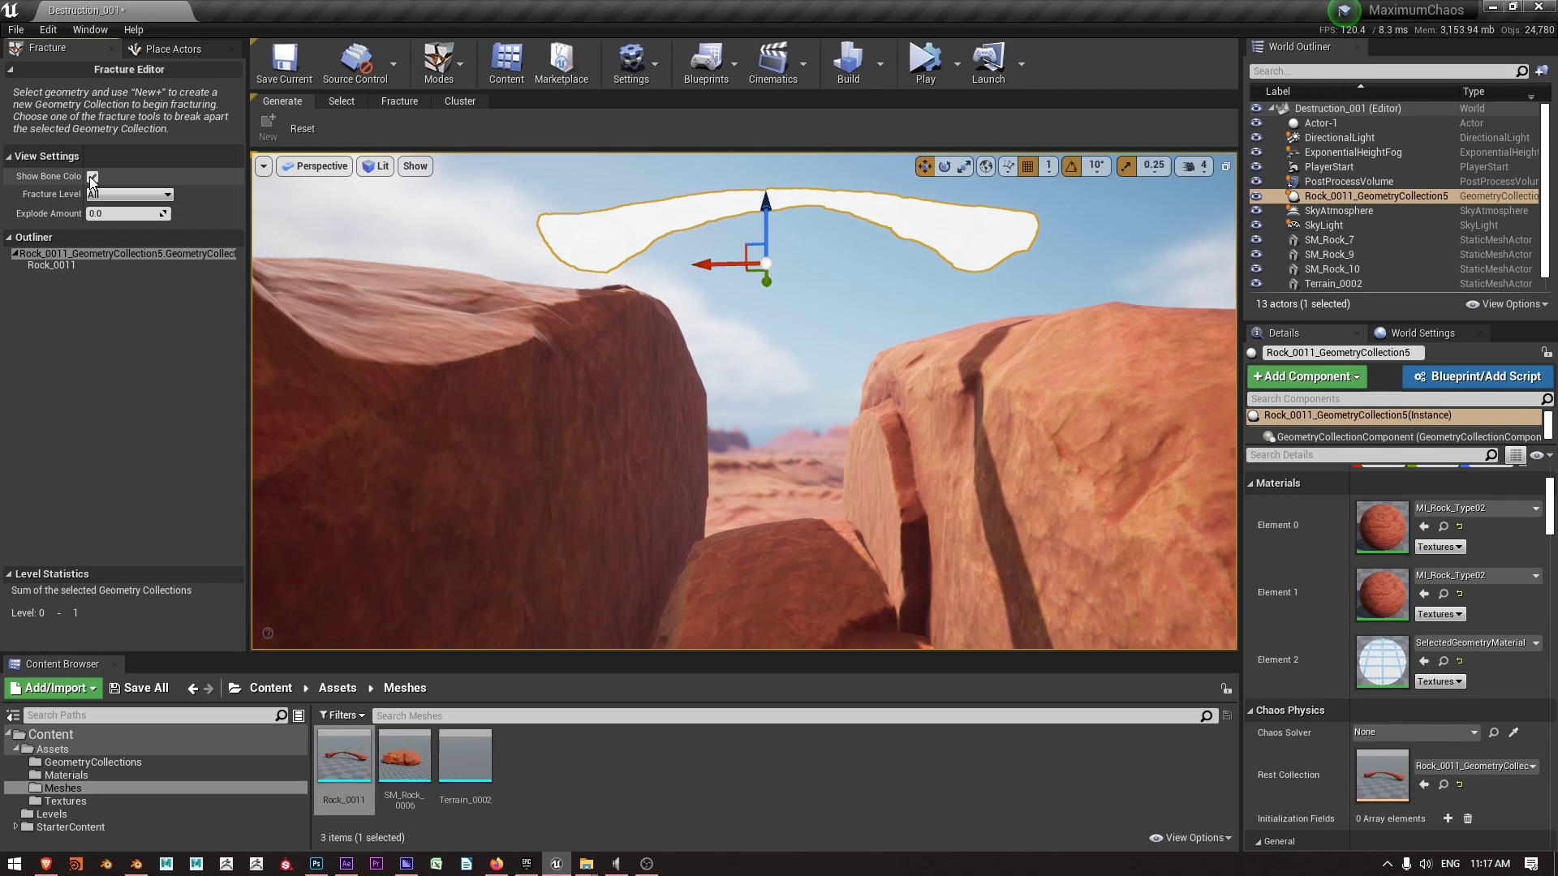
click(91, 178)
click(91, 177)
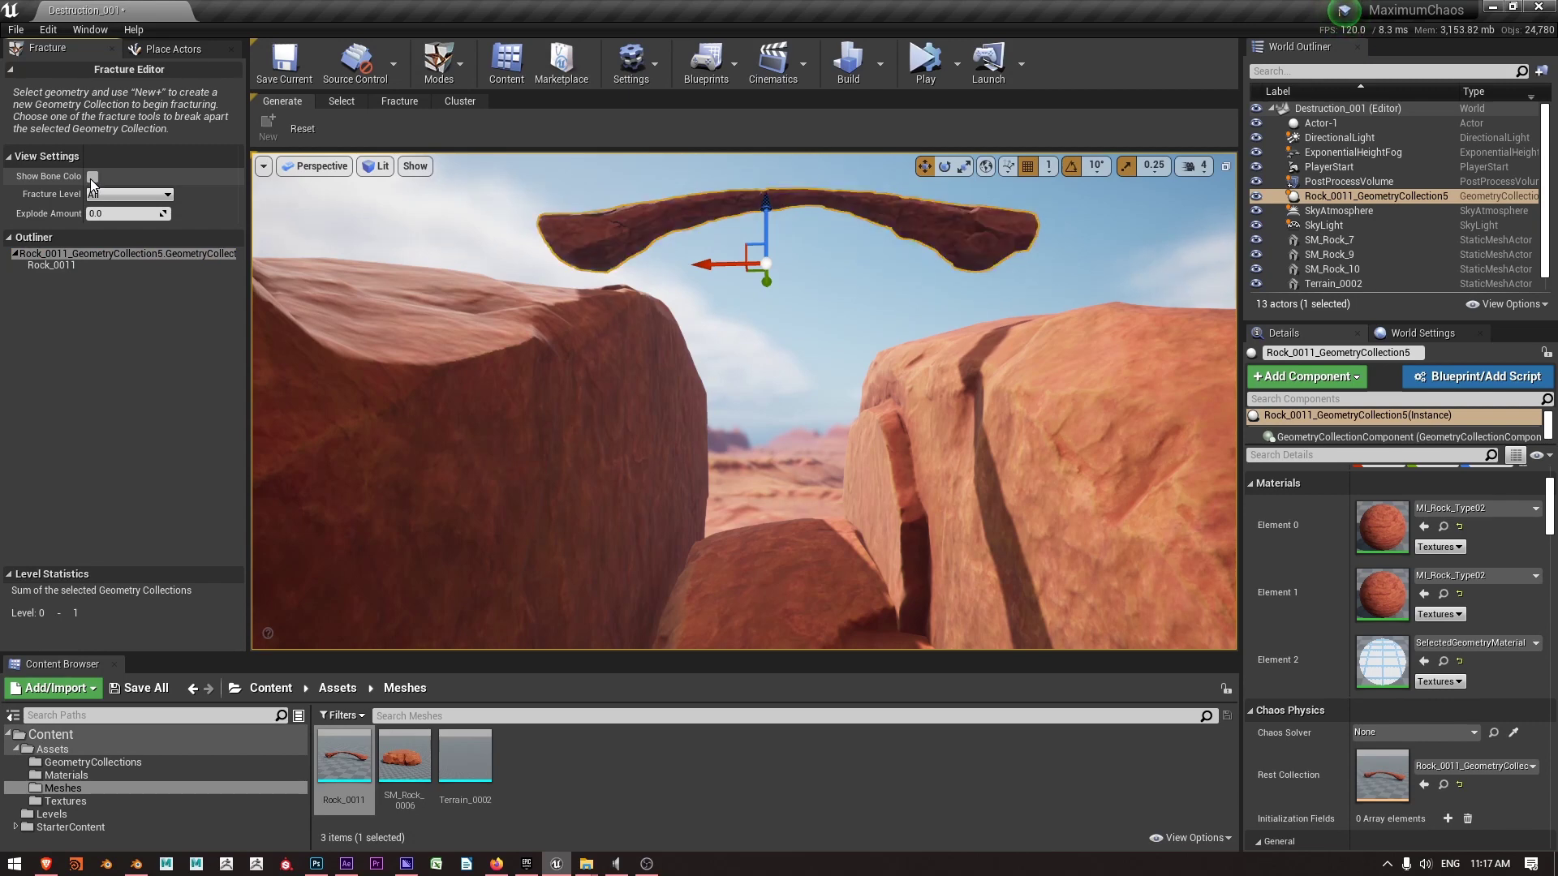
click(94, 177)
click(94, 176)
click(92, 177)
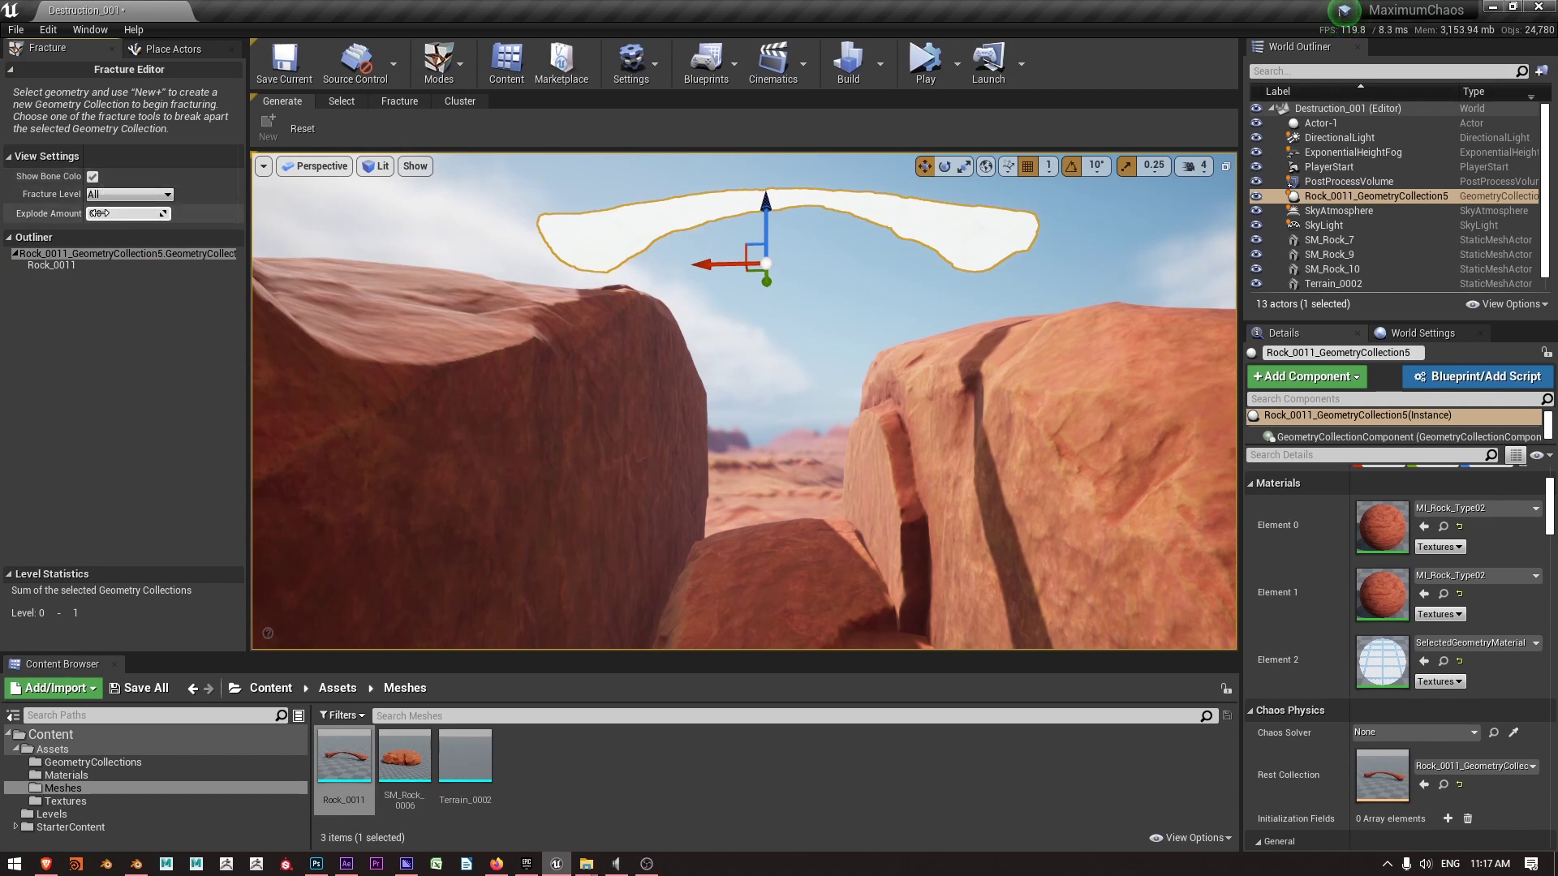
mouse_move(121, 213)
mouse_down()
mouse_move(142, 213)
mouse_move(115, 215)
mouse_up()
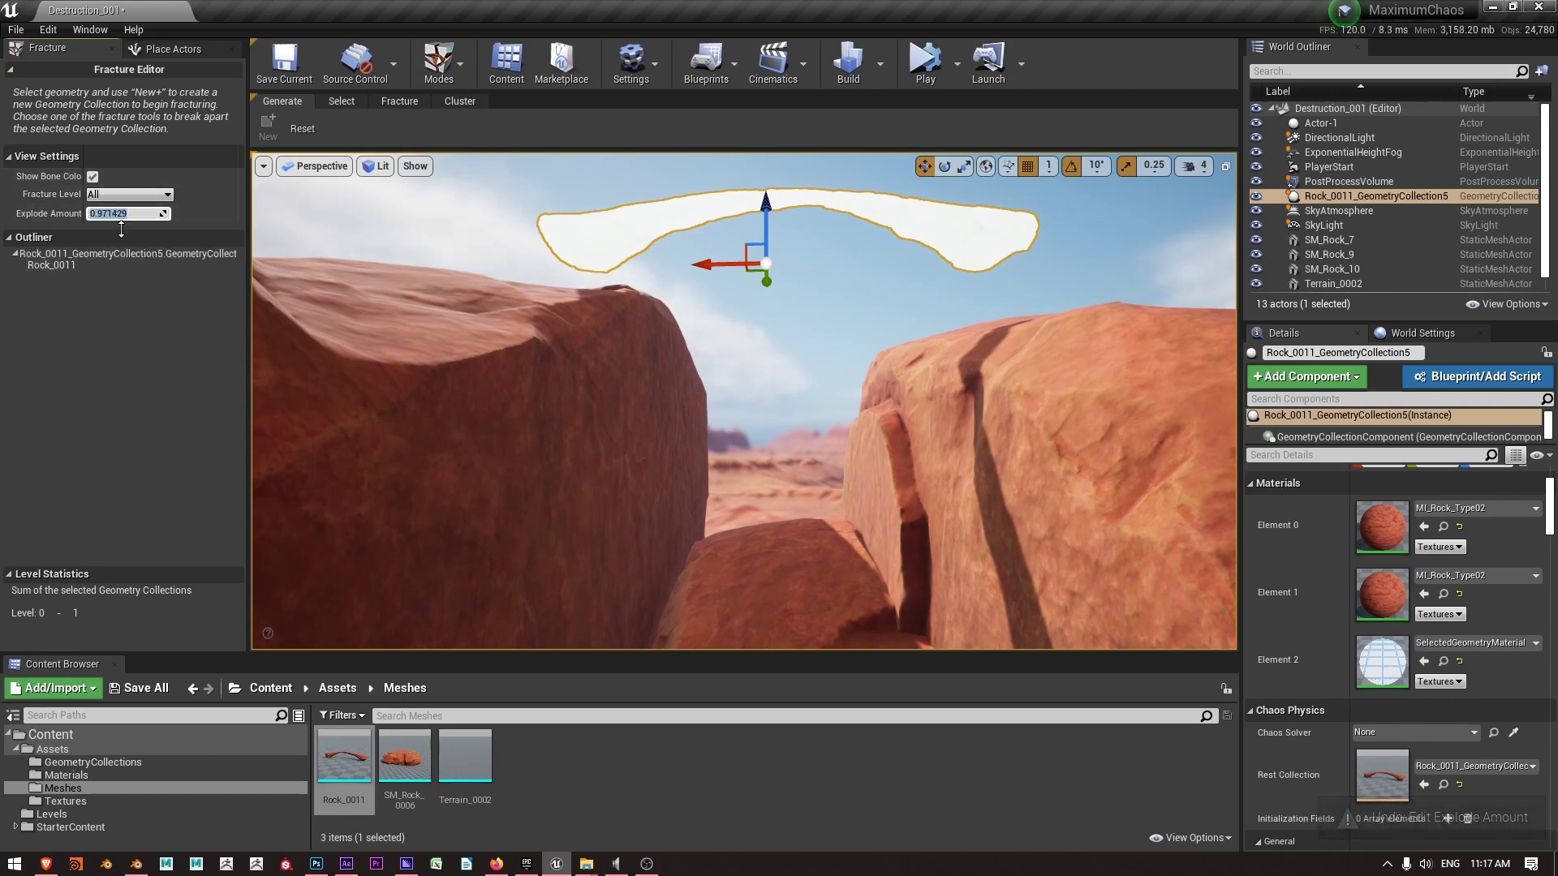
click(127, 214)
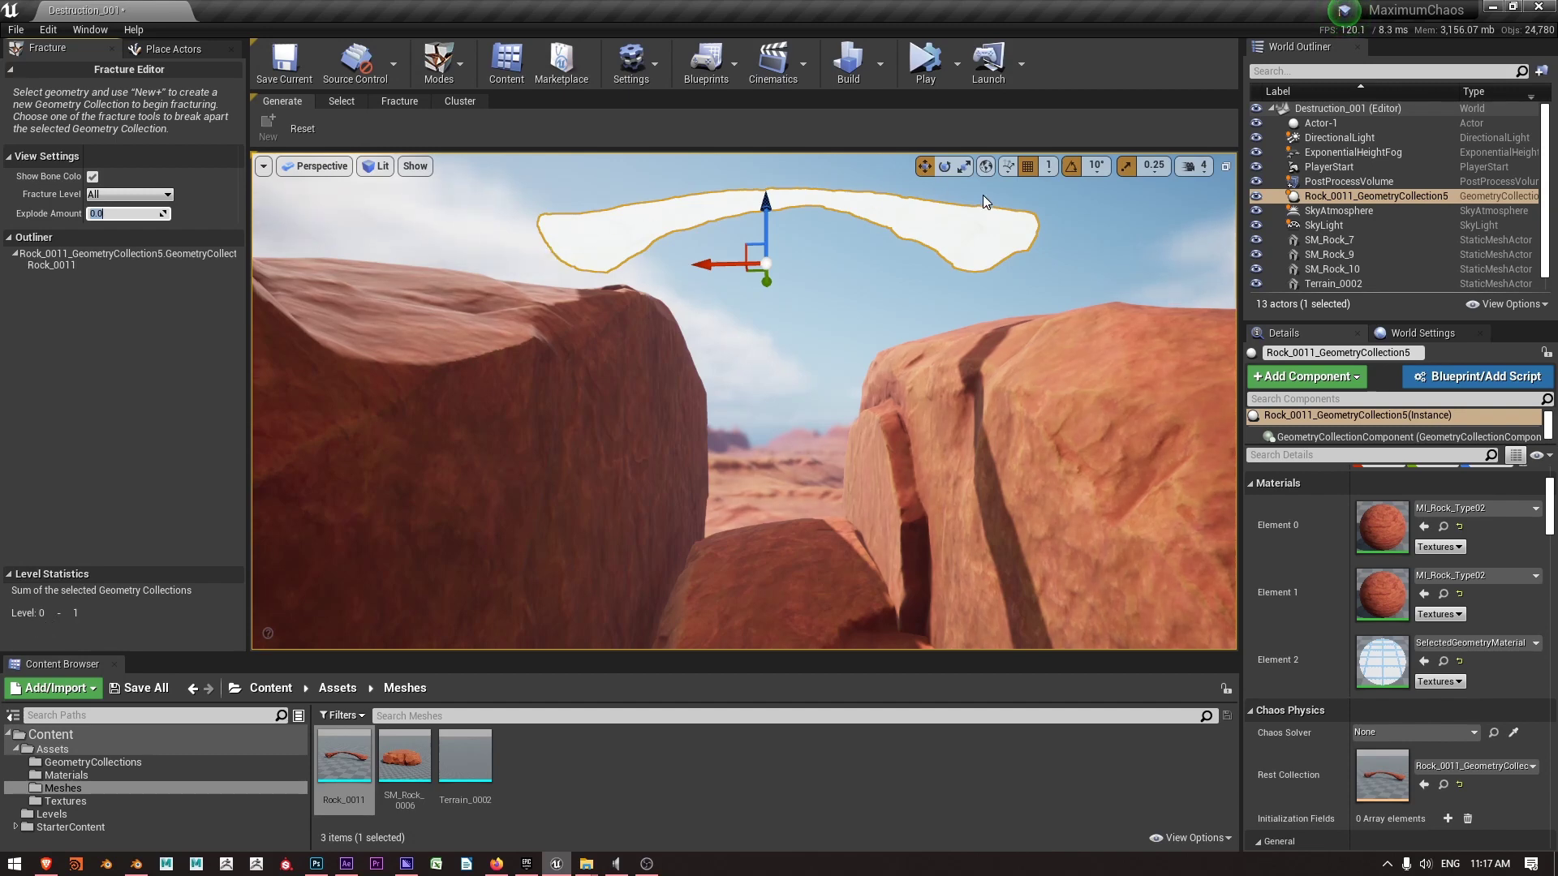
click(934, 70)
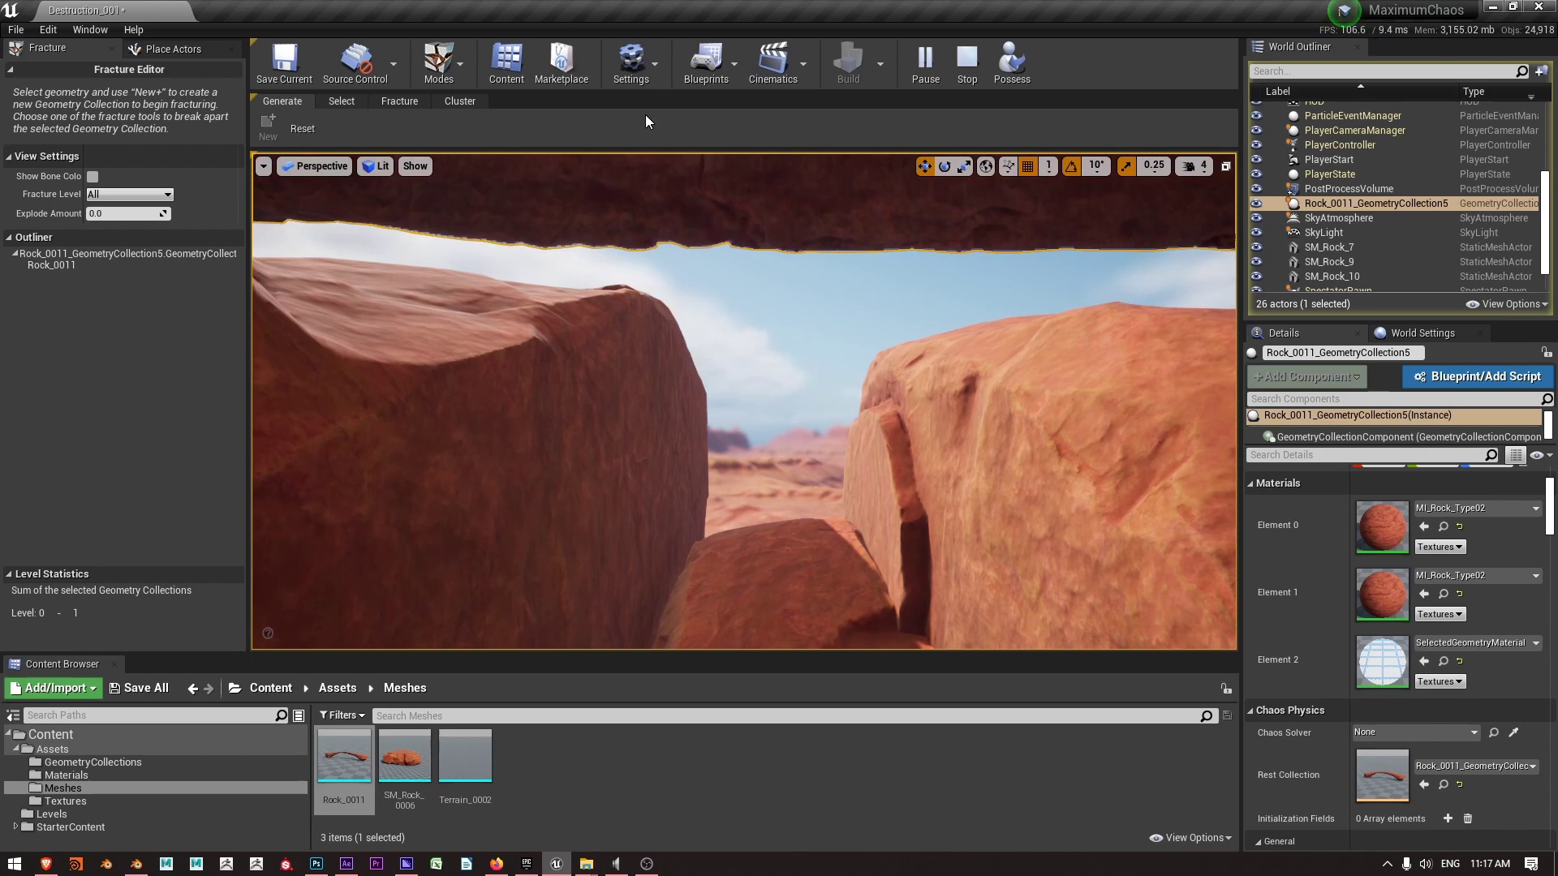
click(967, 60)
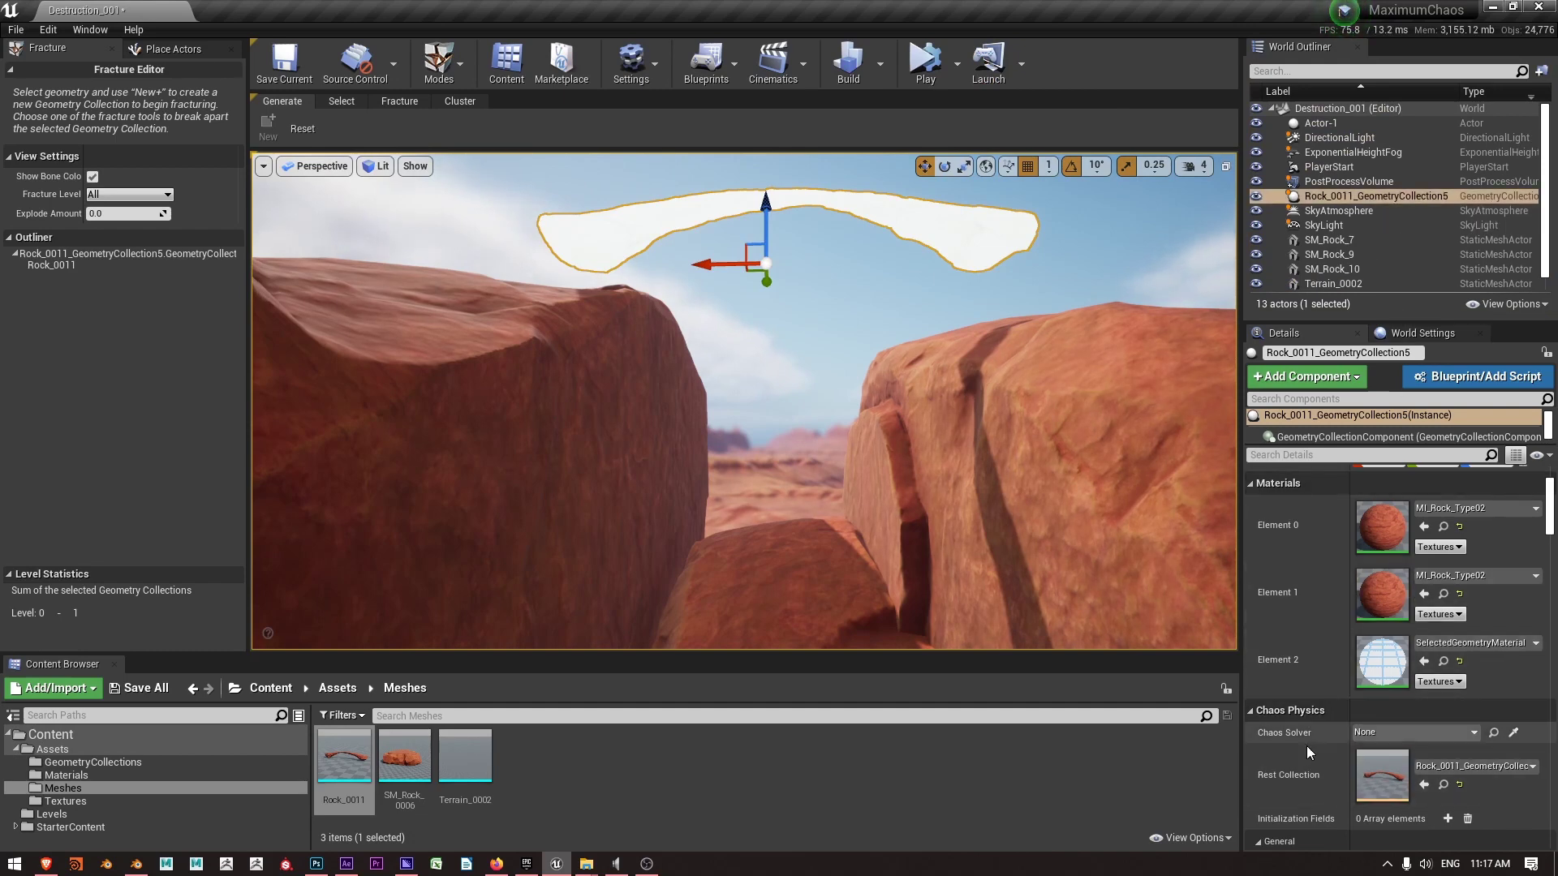
Step: Open the rock geometry collection asset and set its collision Implicit Type to Level Set
double_click(1388, 771)
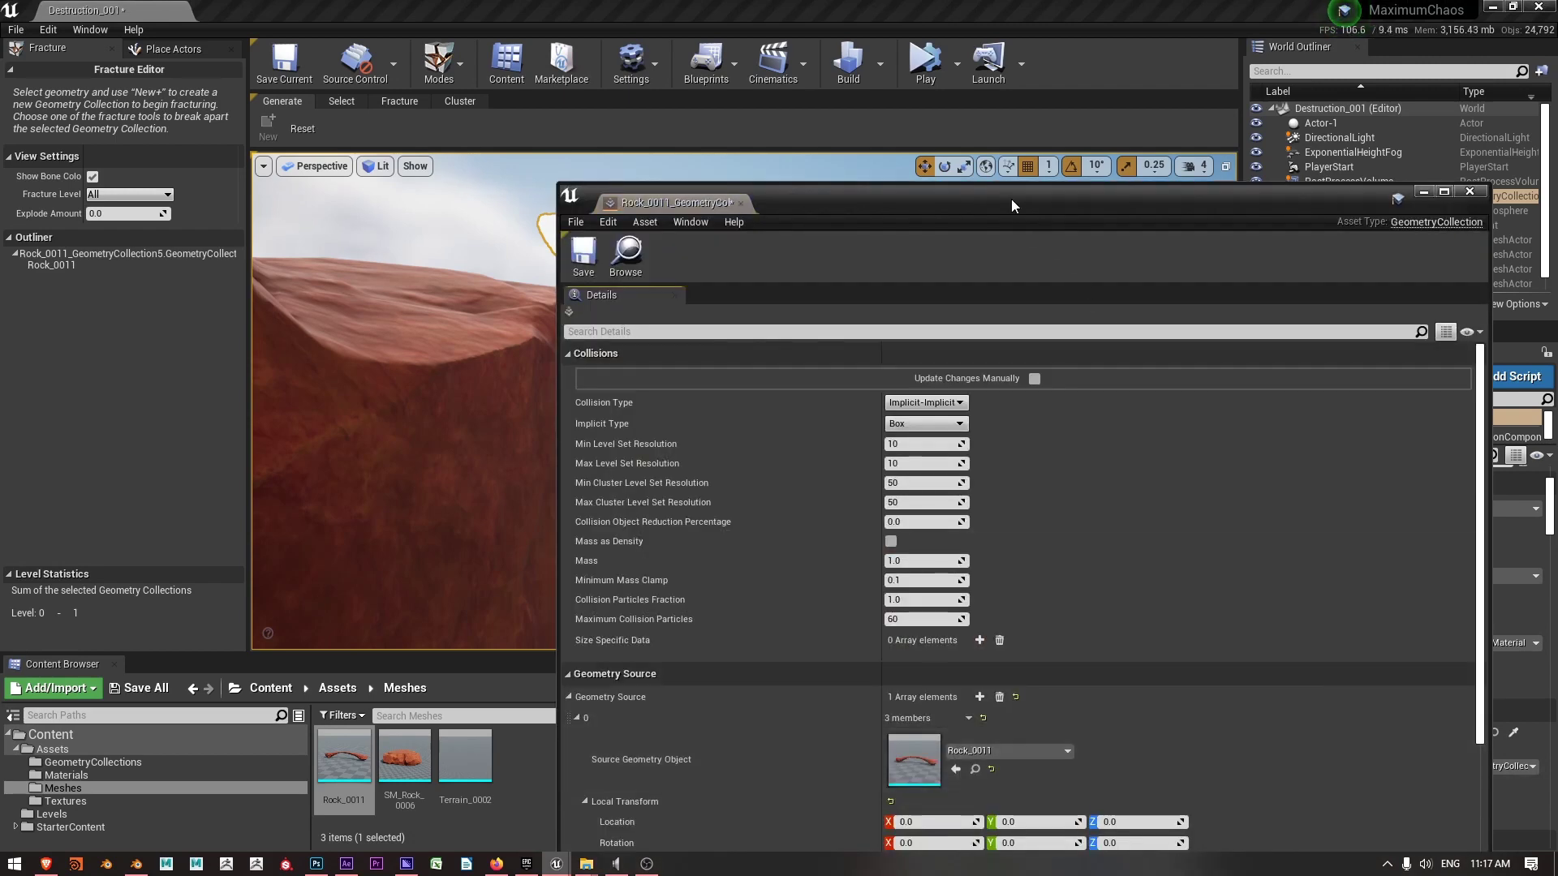
drag(1011, 198, 906, 130)
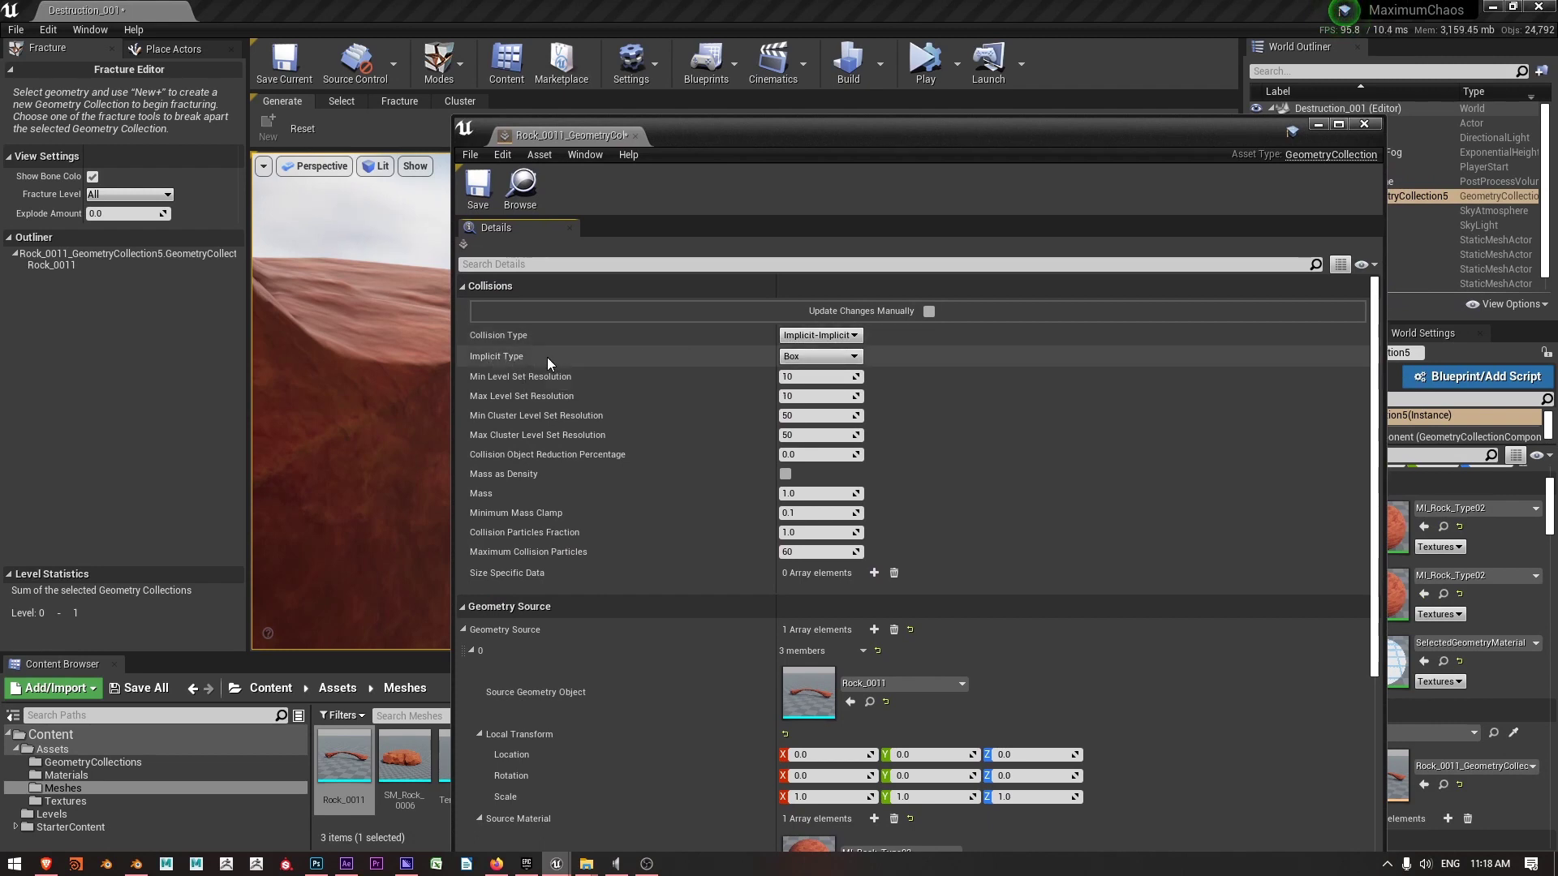
click(826, 358)
click(826, 358)
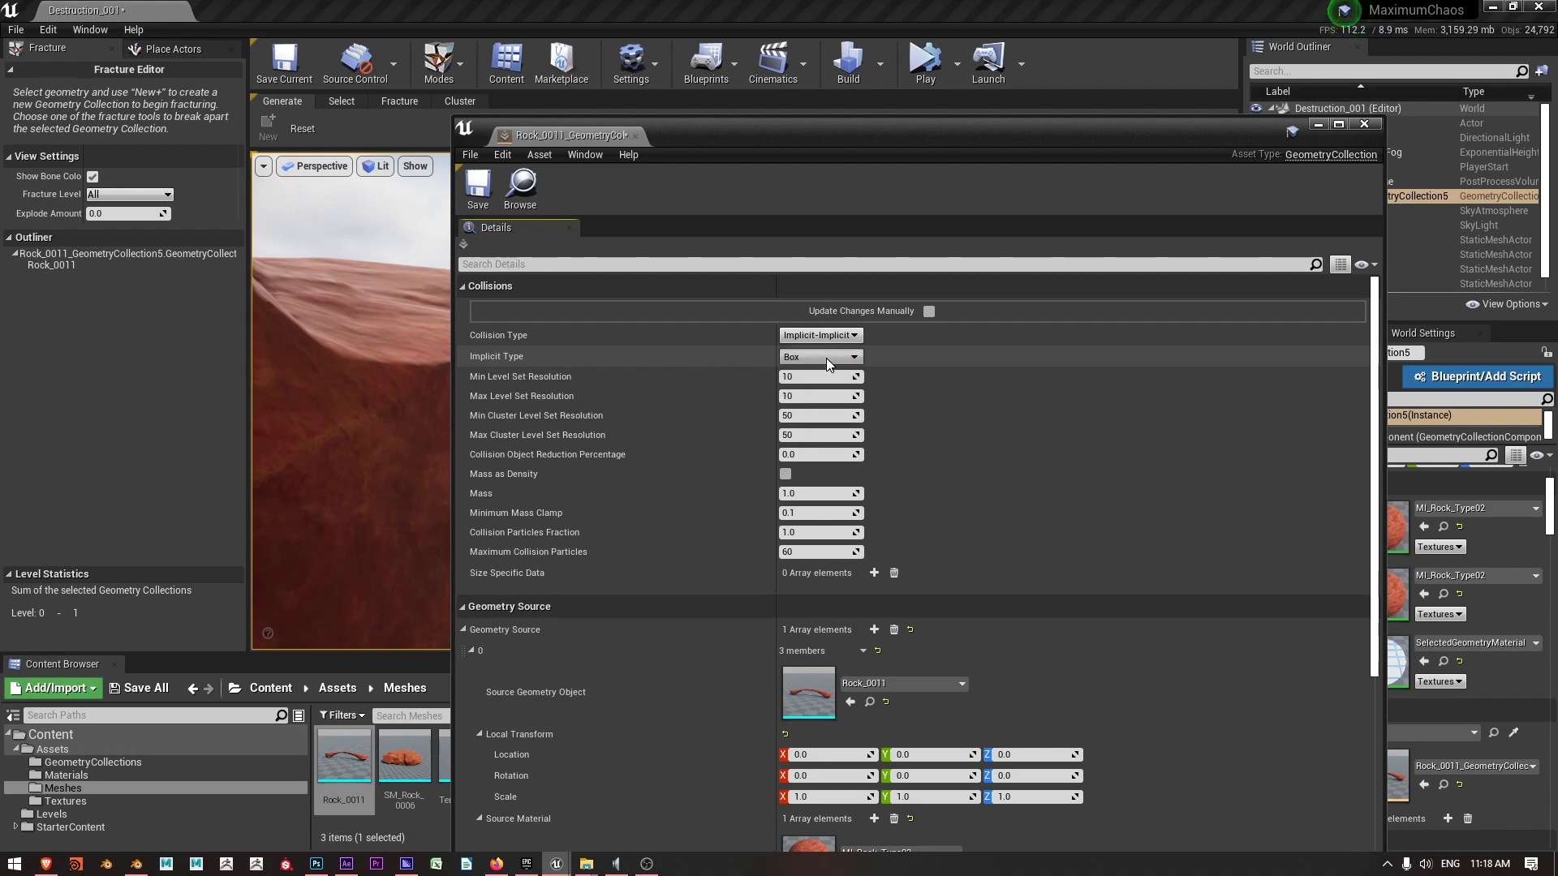
drag(777, 118, 814, 89)
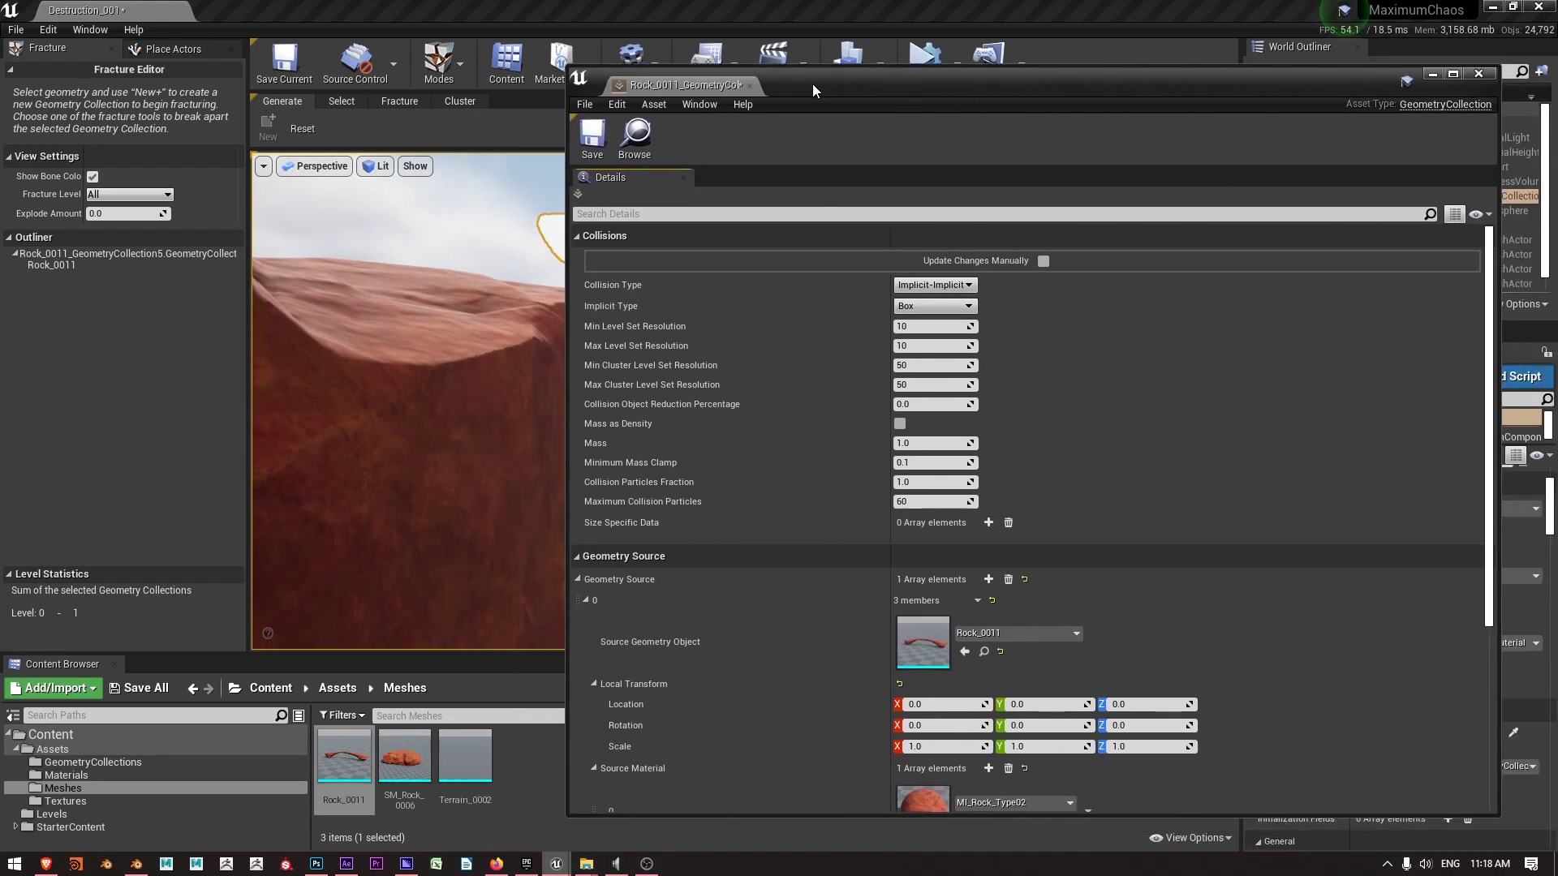
click(951, 305)
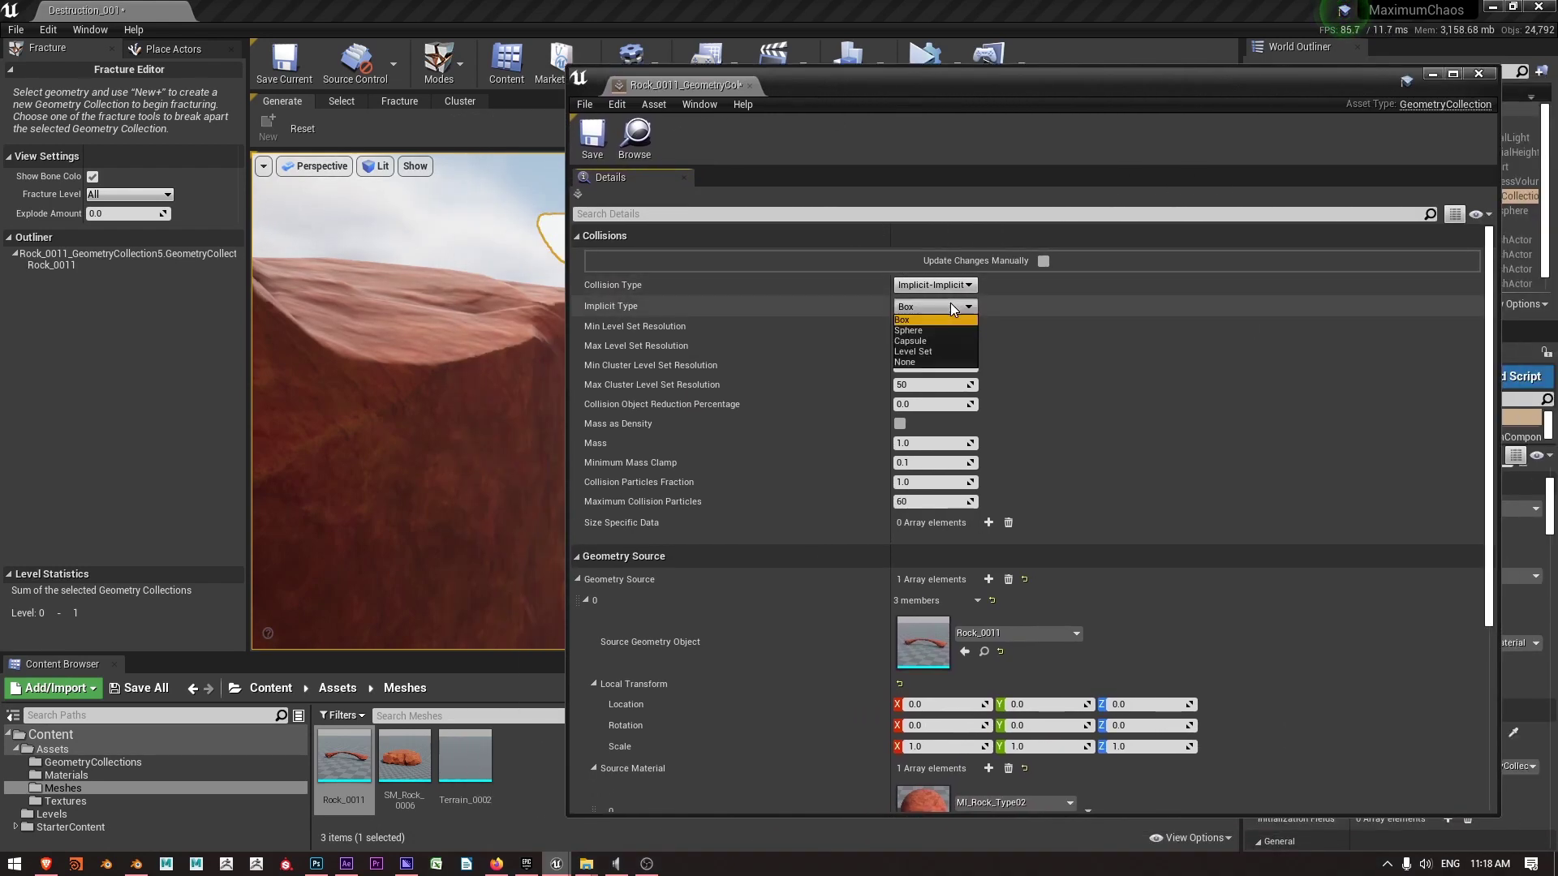
click(922, 351)
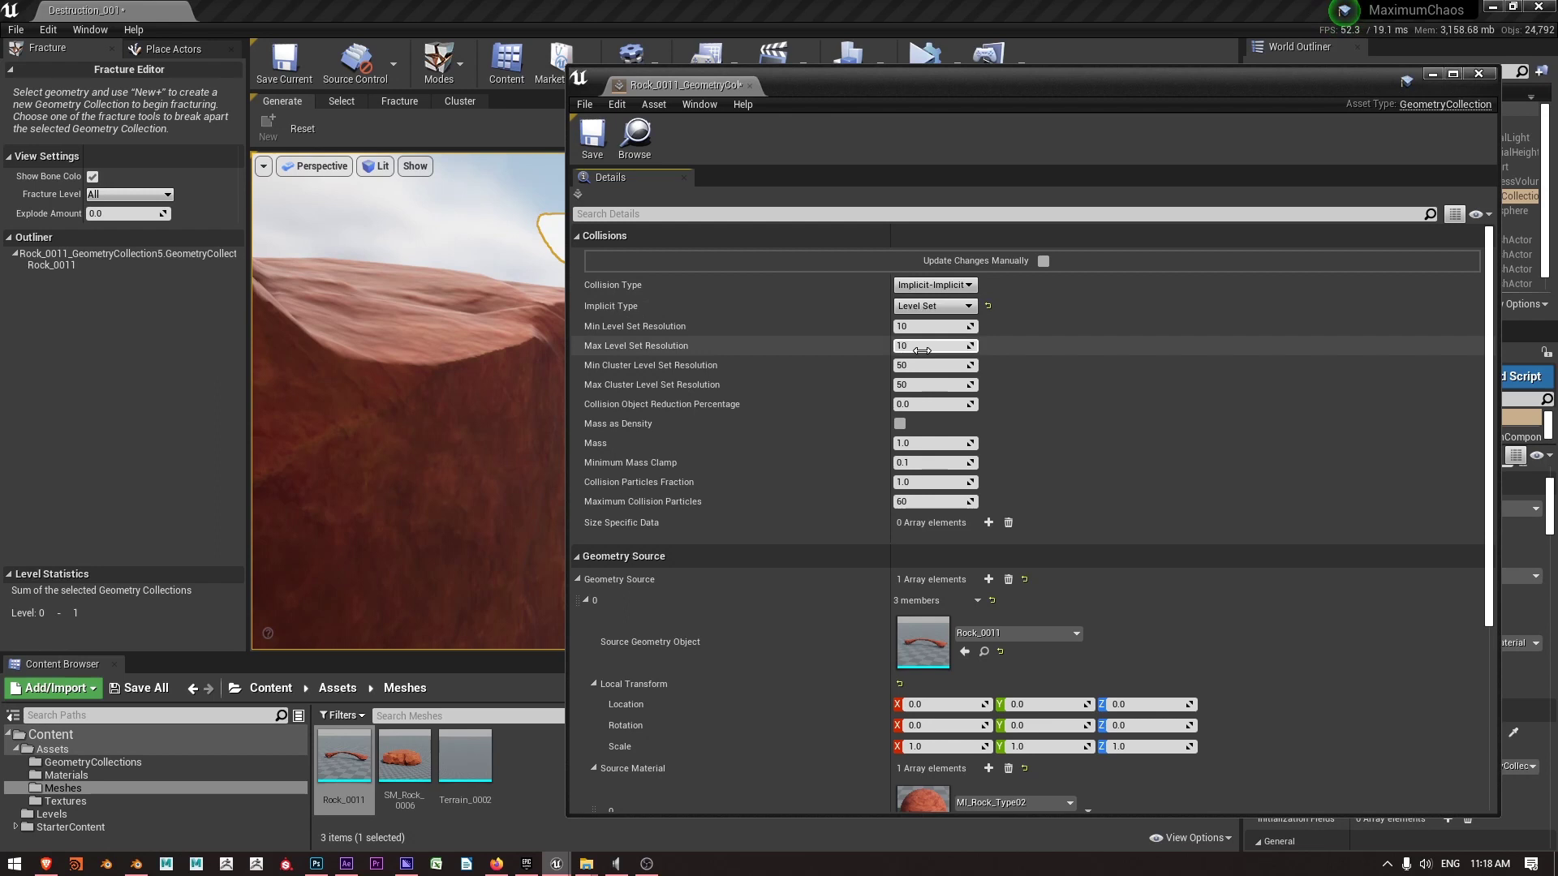
drag(831, 87, 1255, 91)
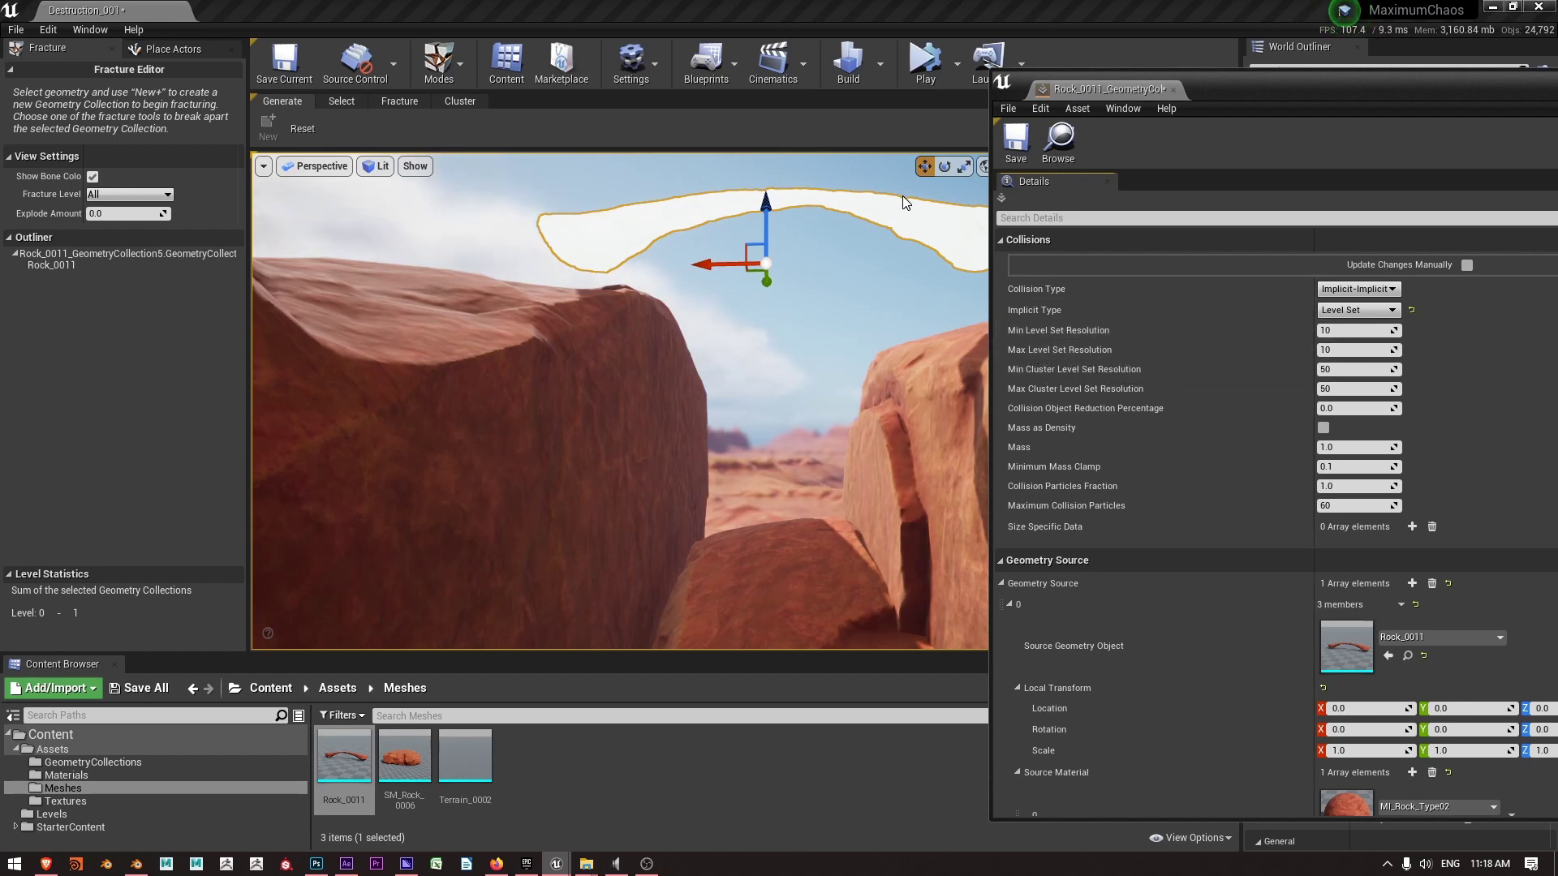
drag(1242, 91, 766, 100)
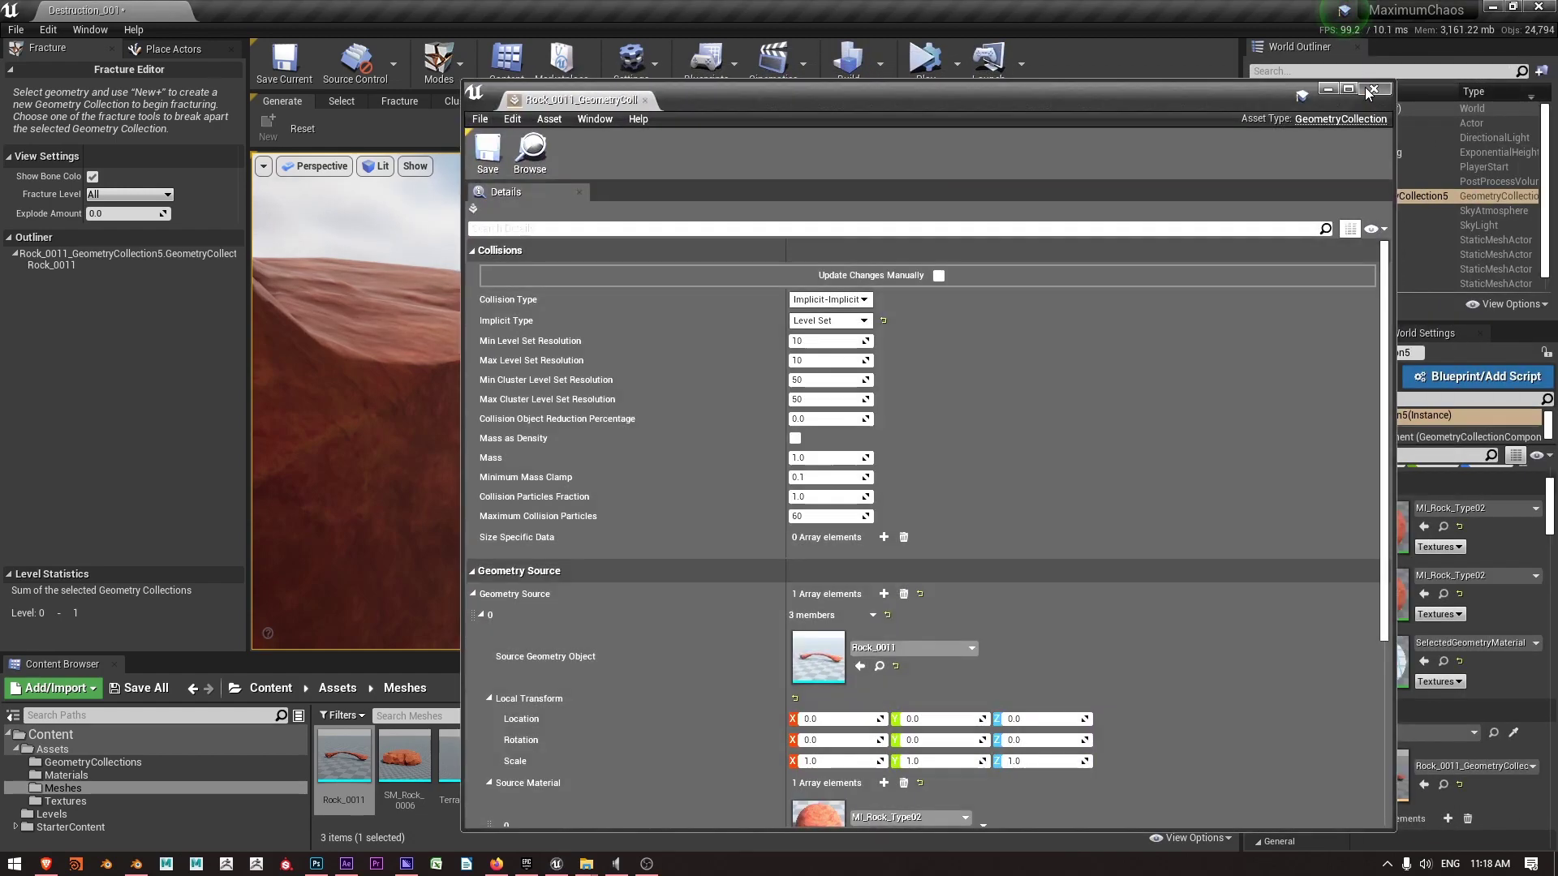
click(1371, 91)
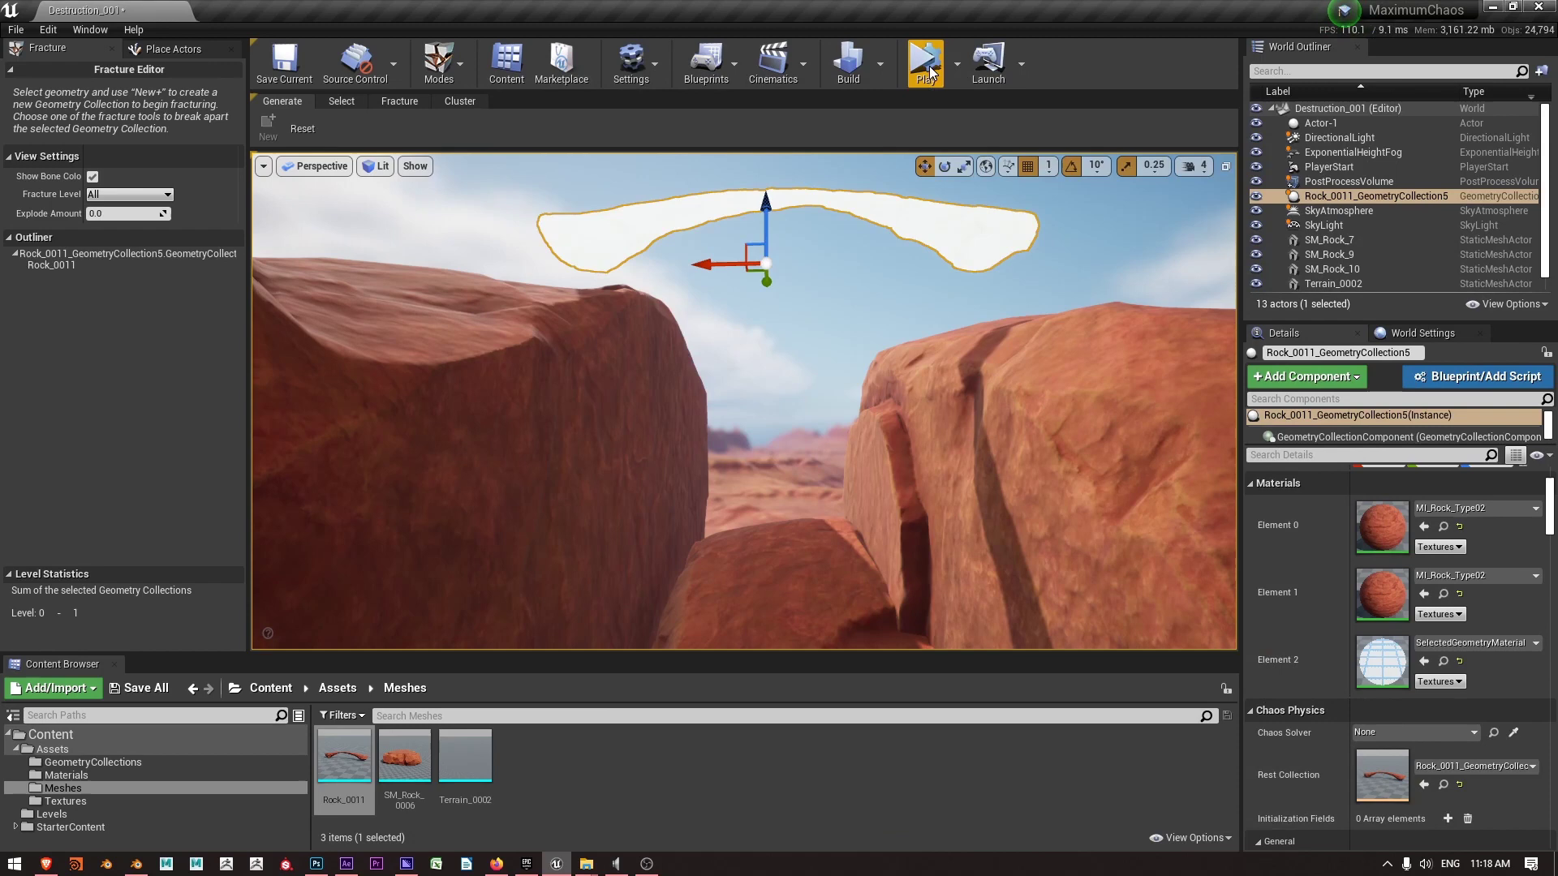
click(925, 60)
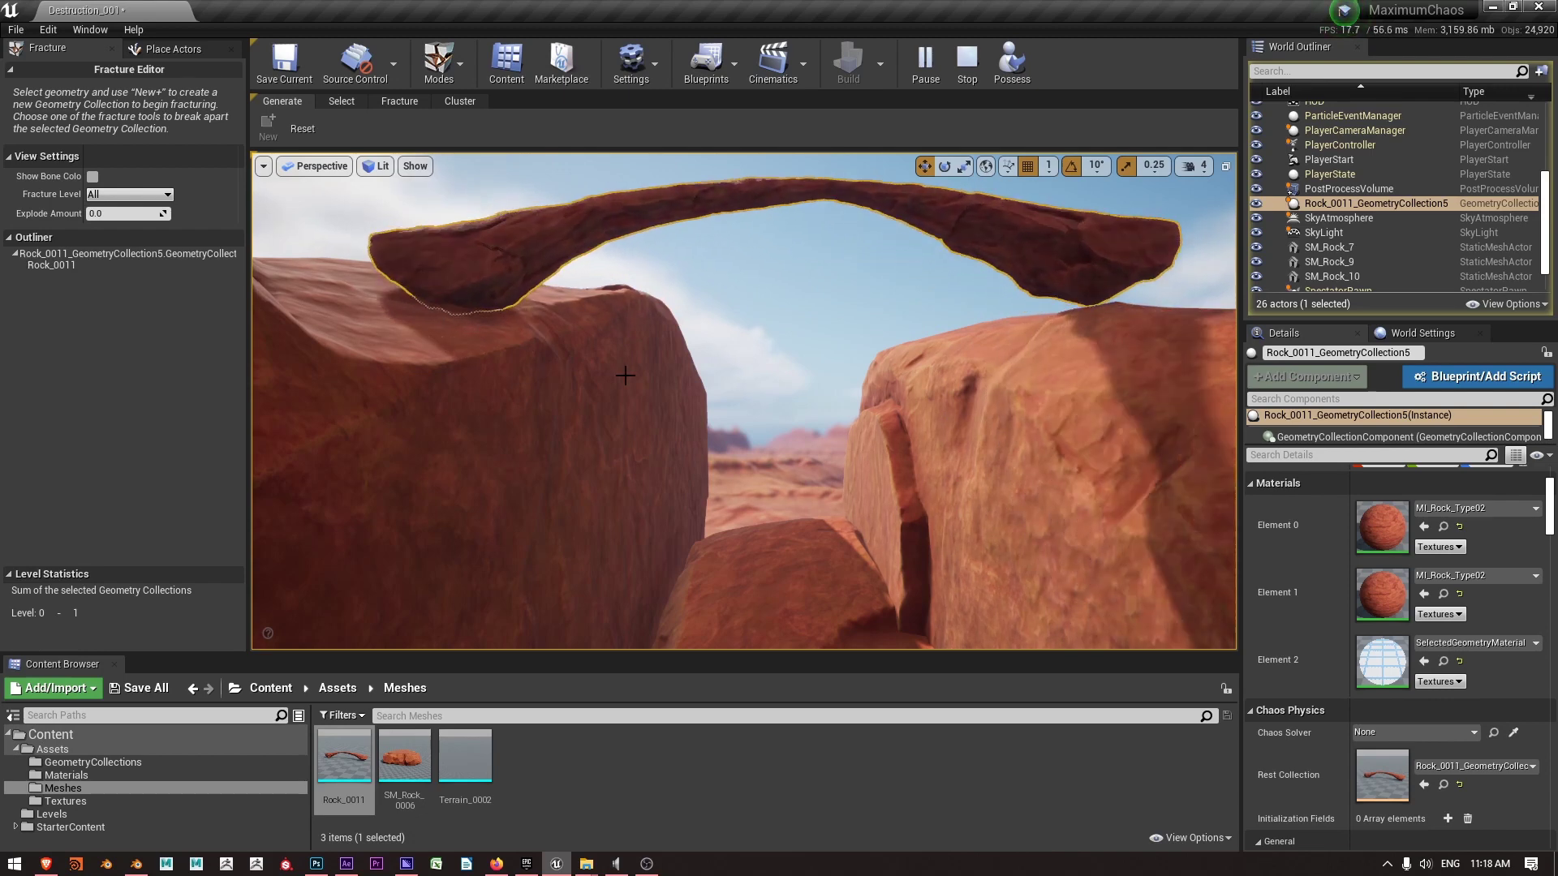
click(968, 61)
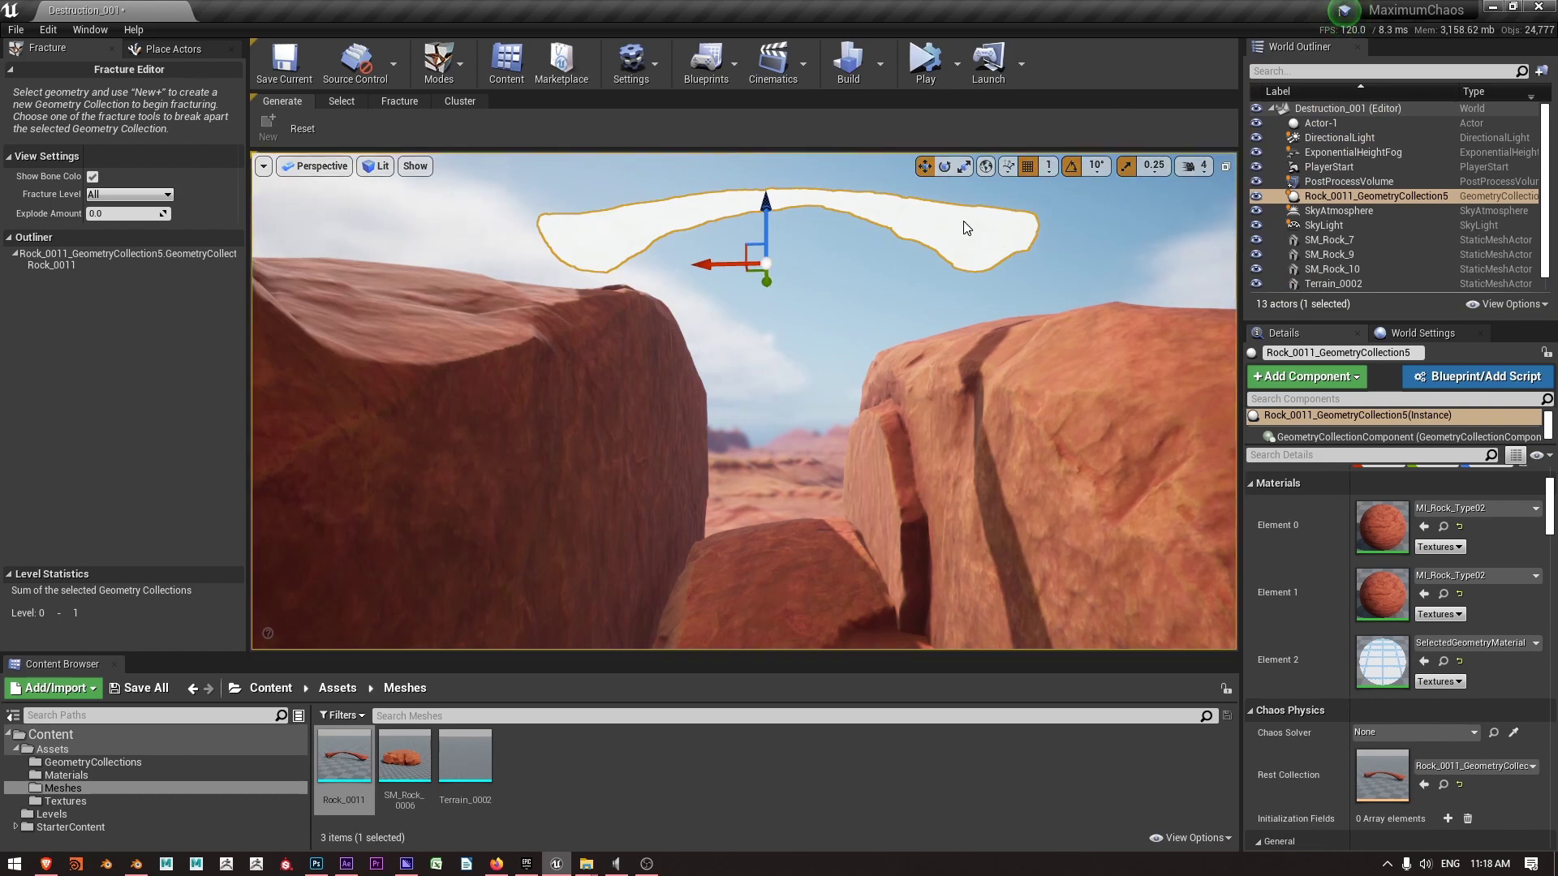
Step: Open the Rest Collection asset and set Collision Particles Fraction to 0.3
double_click(1390, 777)
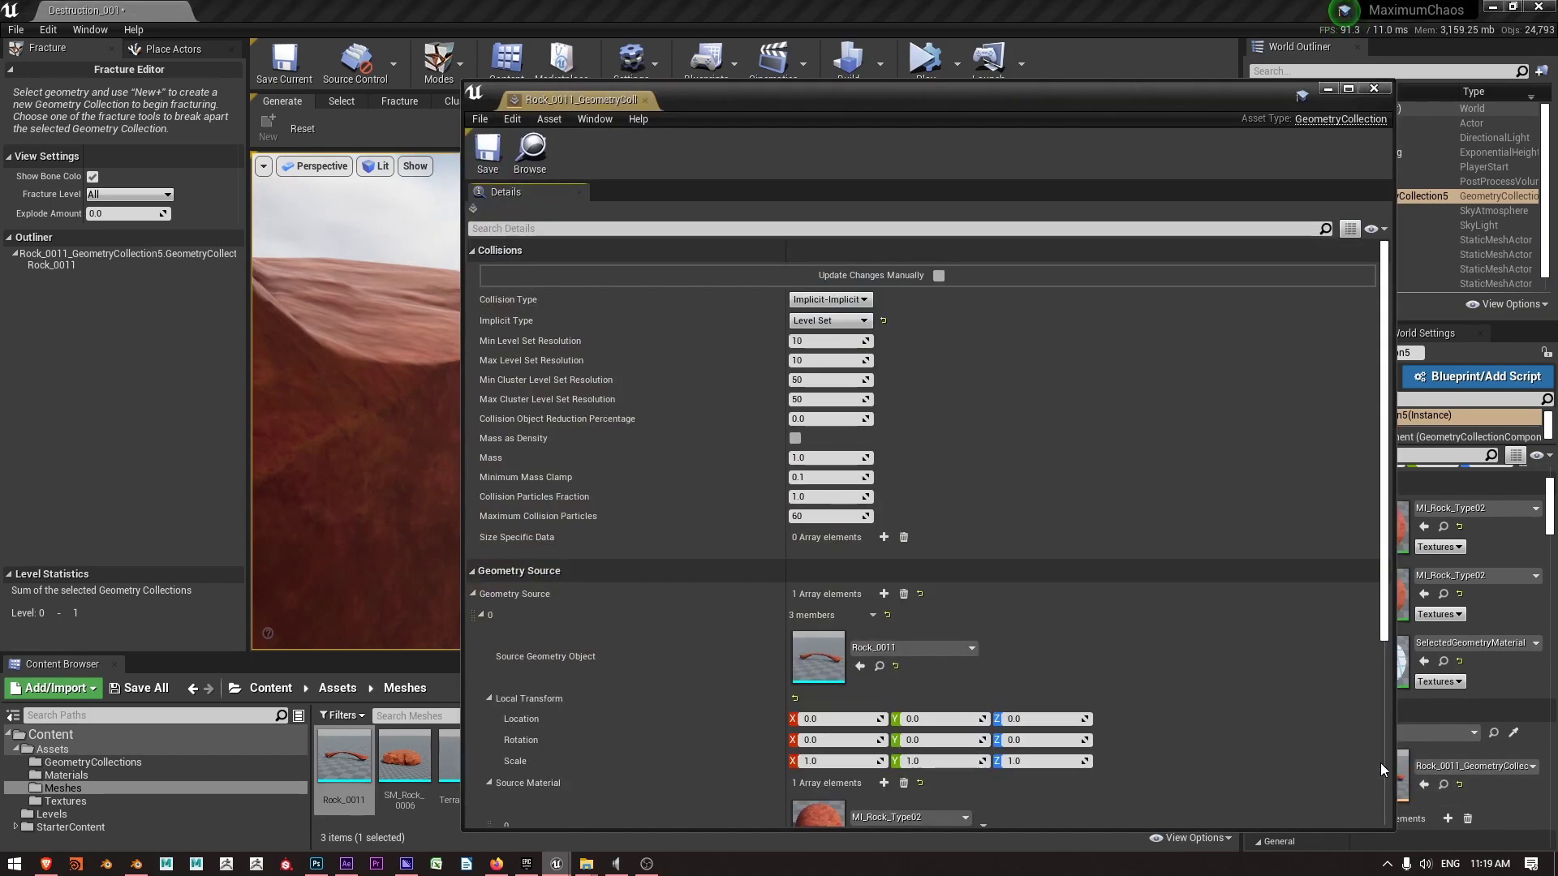
drag(730, 97, 1124, 65)
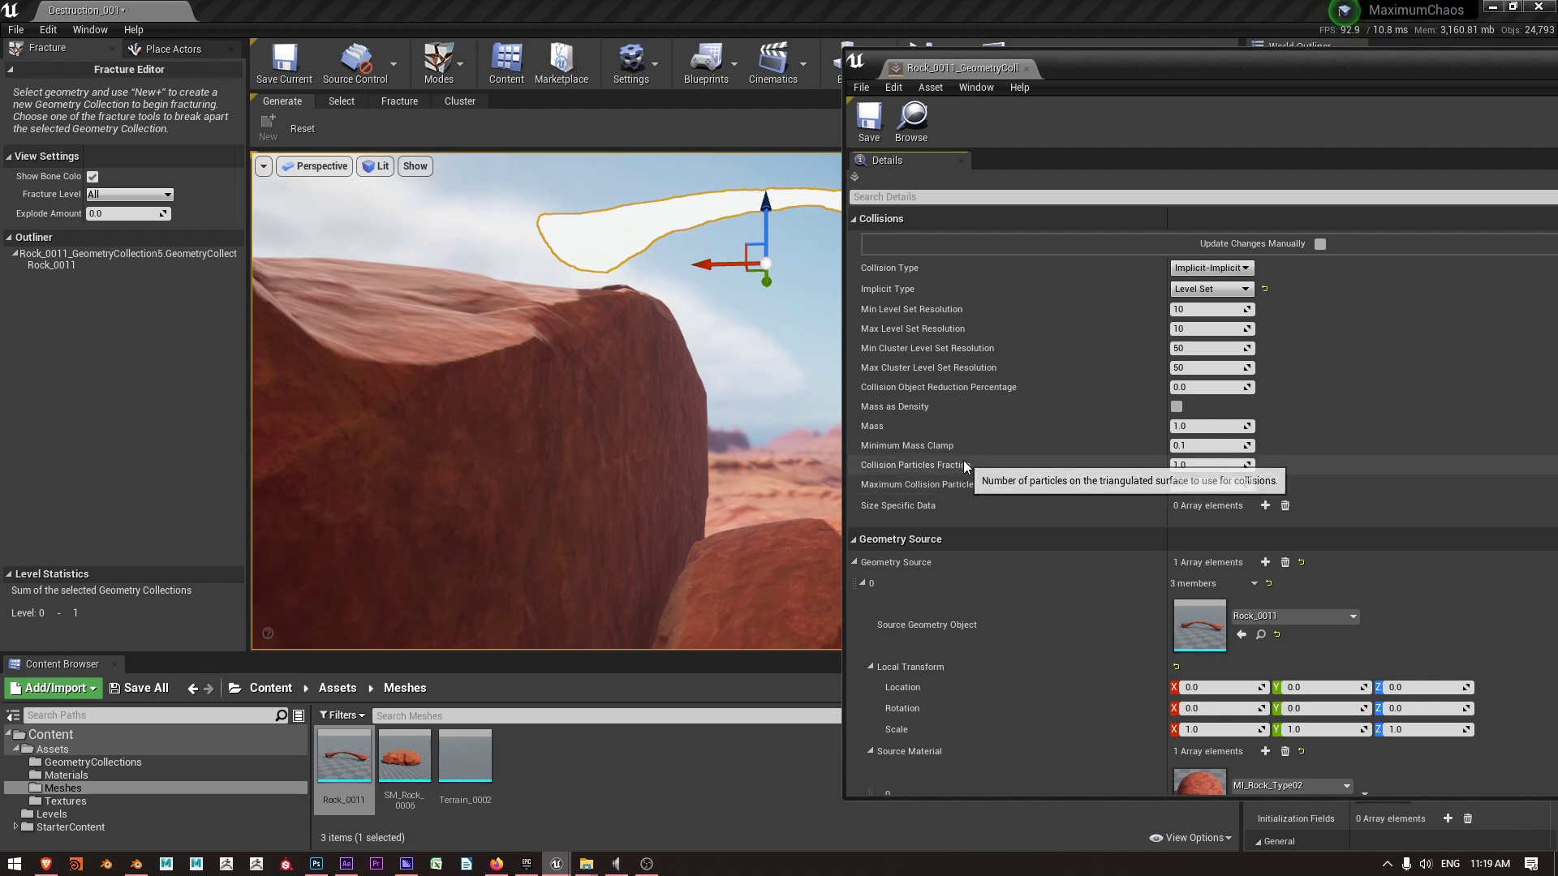
click(1205, 465)
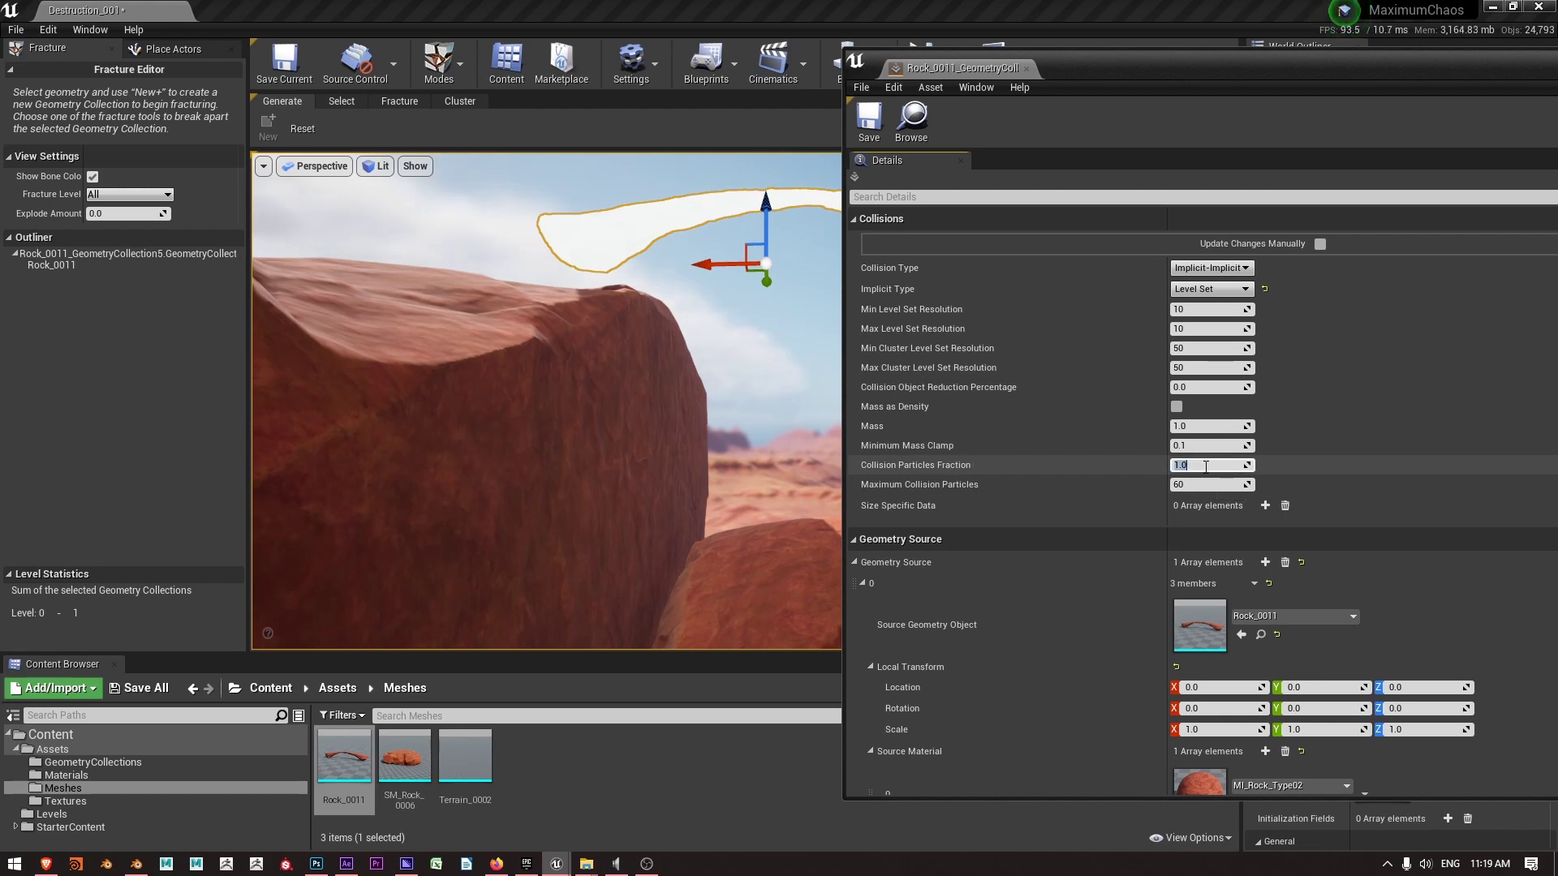
text(.3)
key(Return)
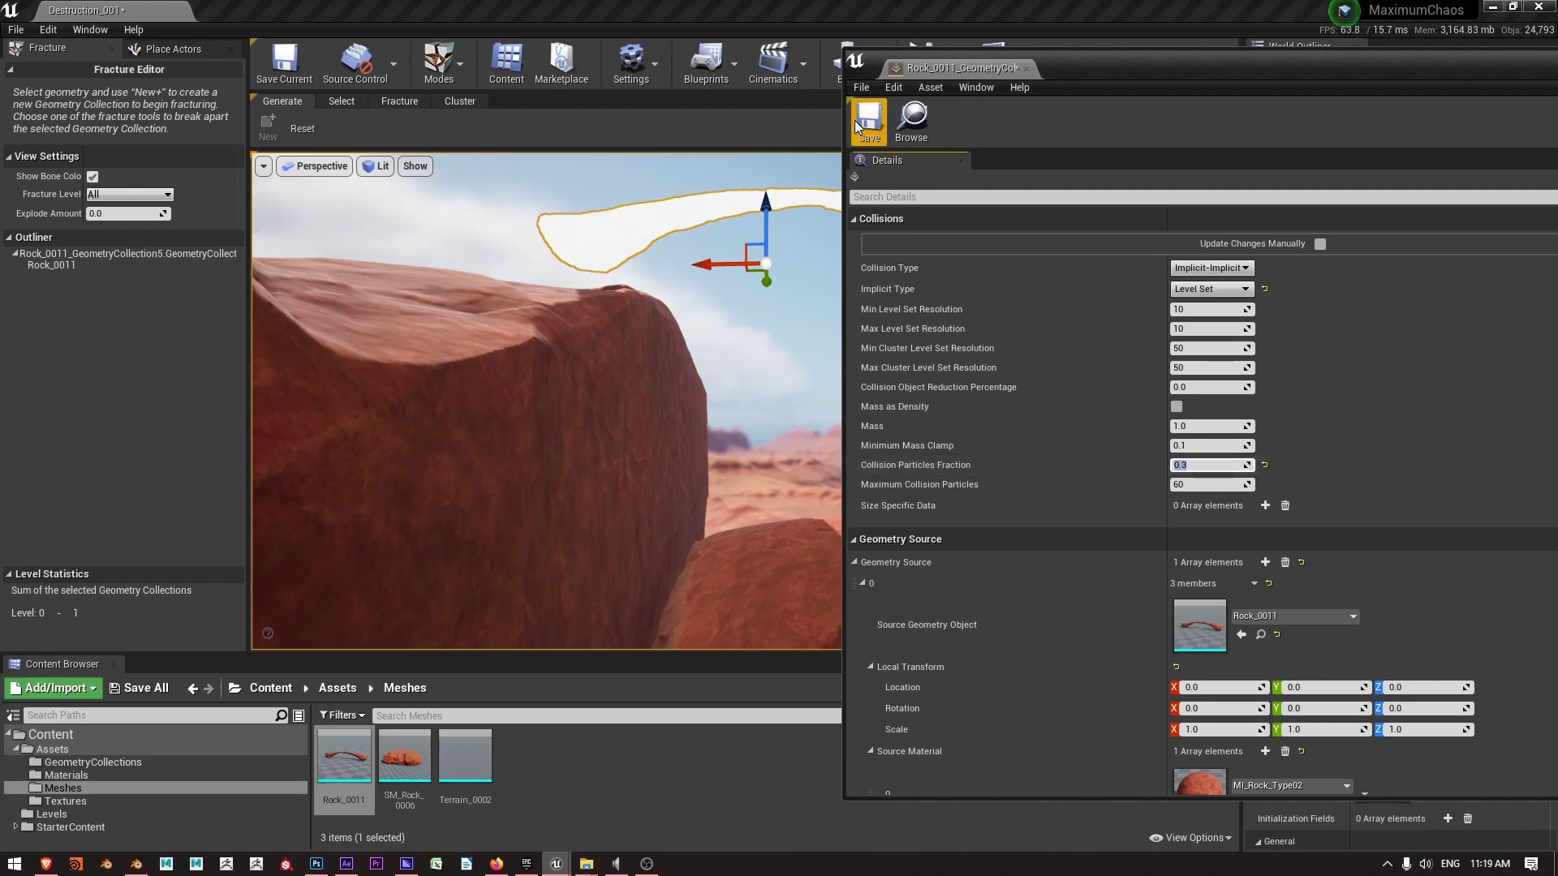
drag(1136, 55, 656, 215)
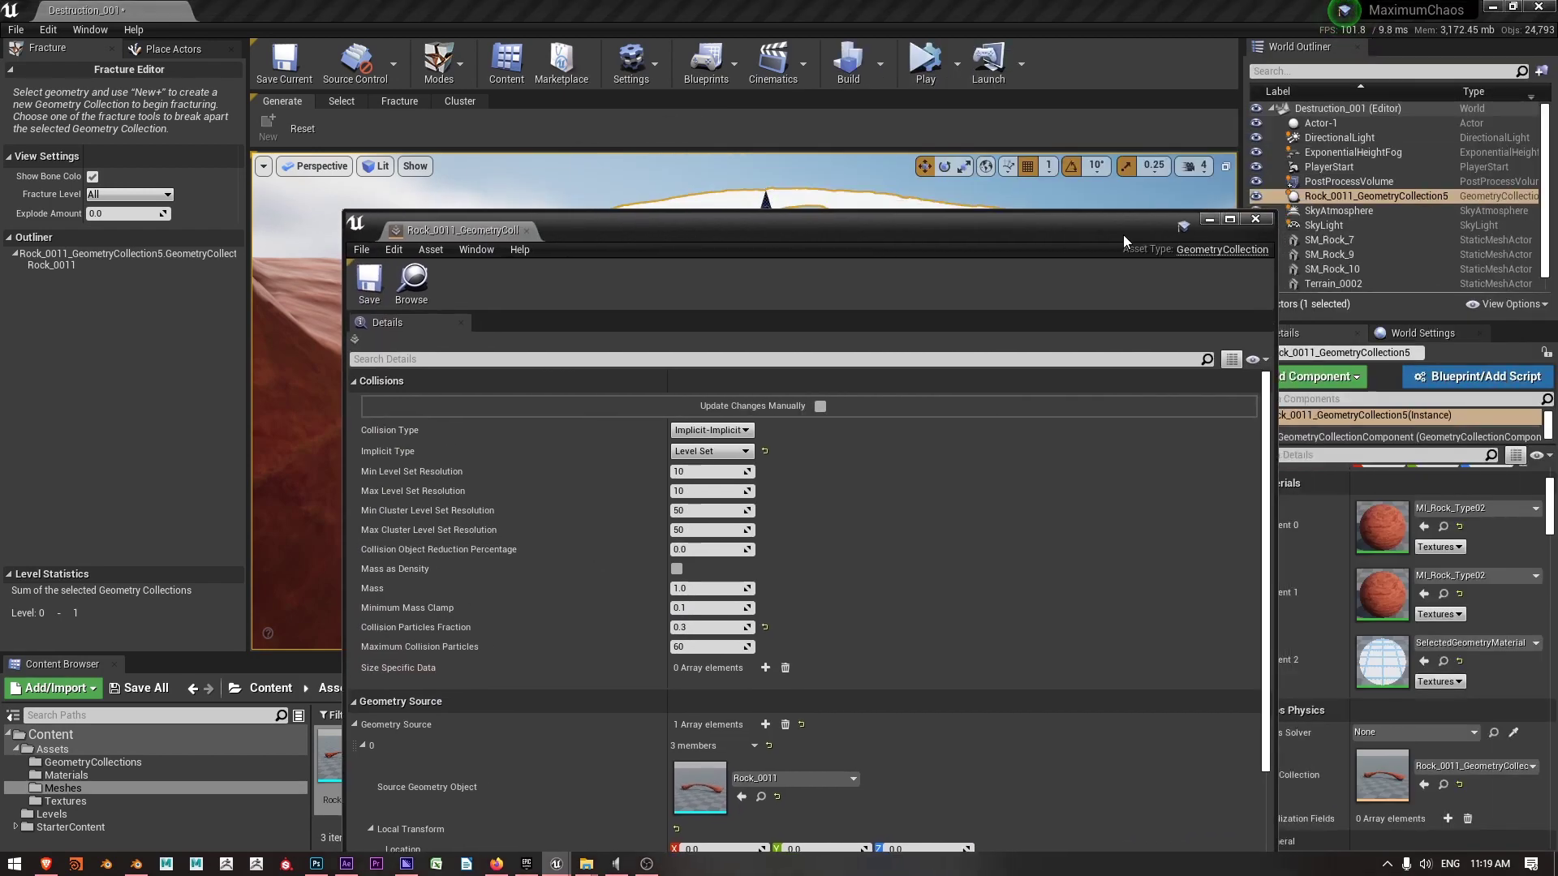
Step: Play-test the arch with the 0.3 collision fraction and stop the simulation
click(973, 122)
click(928, 65)
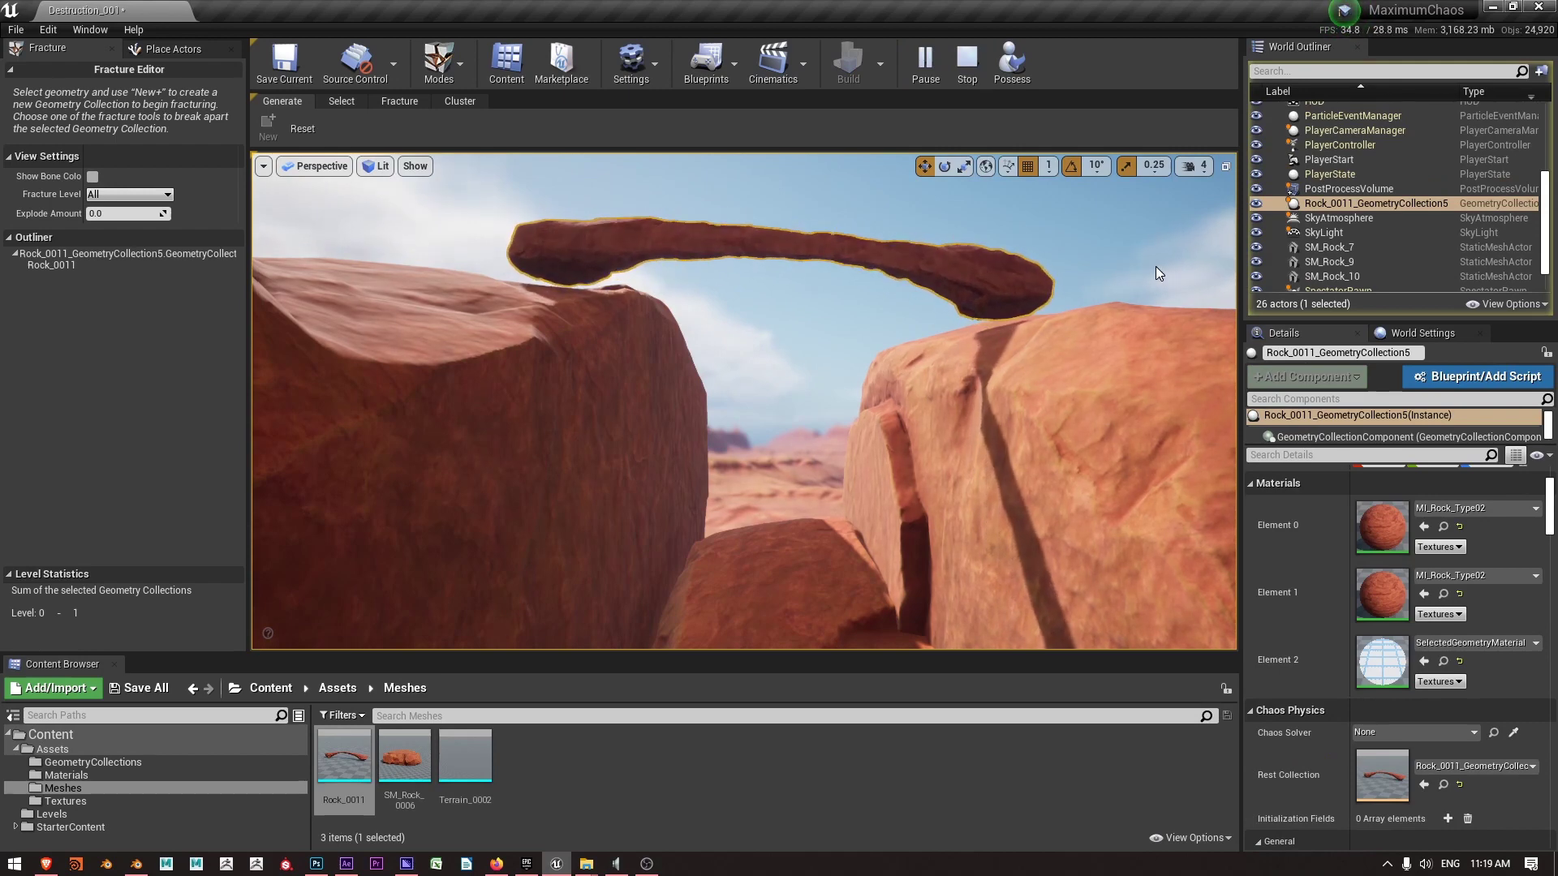
click(971, 71)
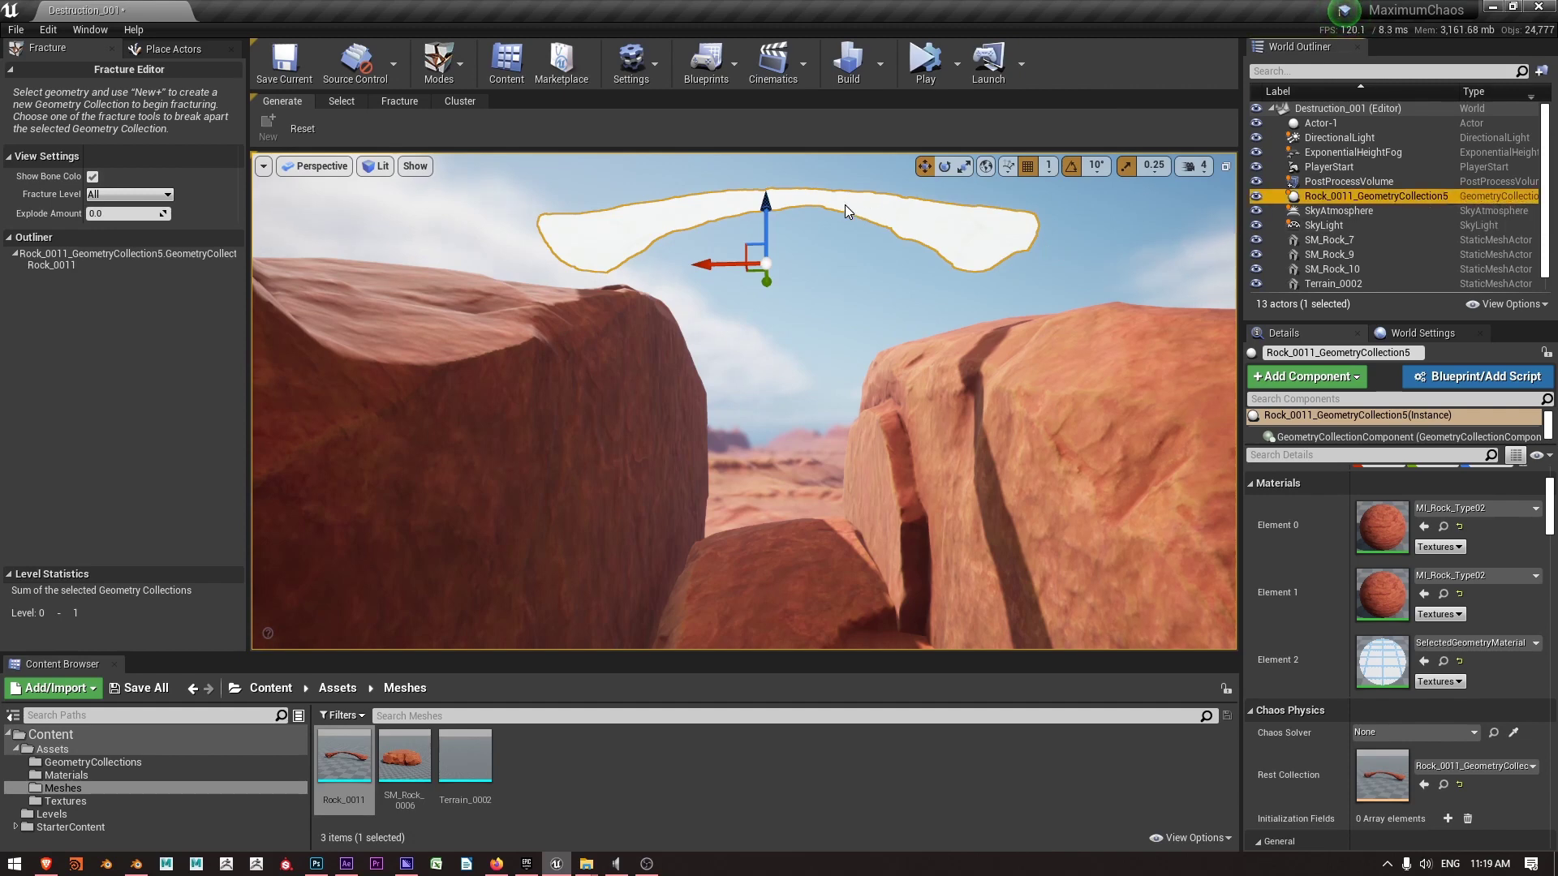
Step: Choose the Clustered Voronoi fracture tool and review its settings
click(392, 103)
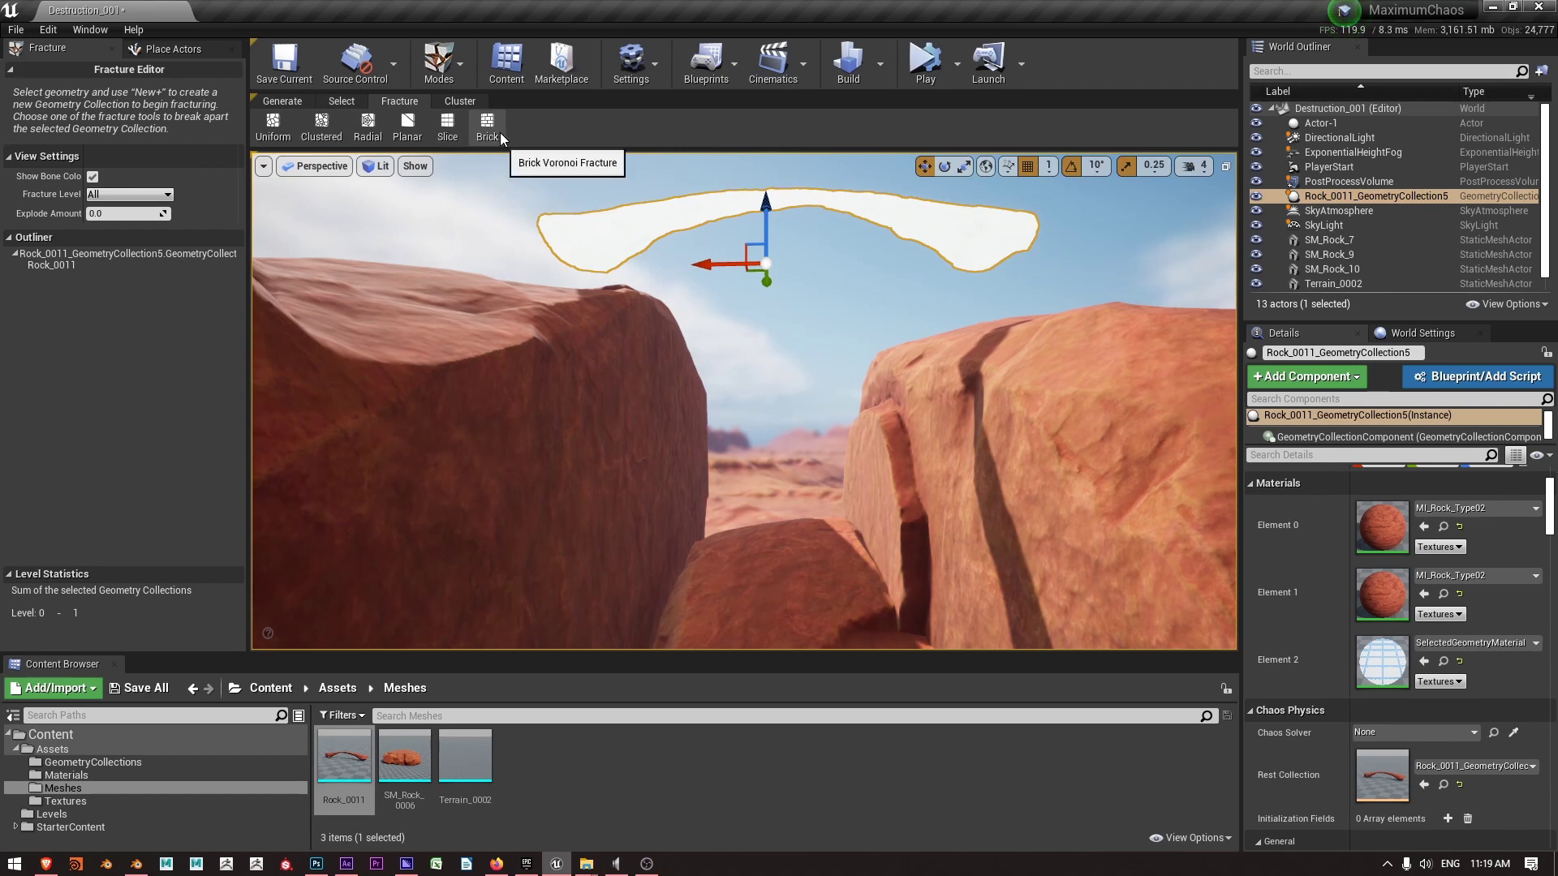
click(323, 125)
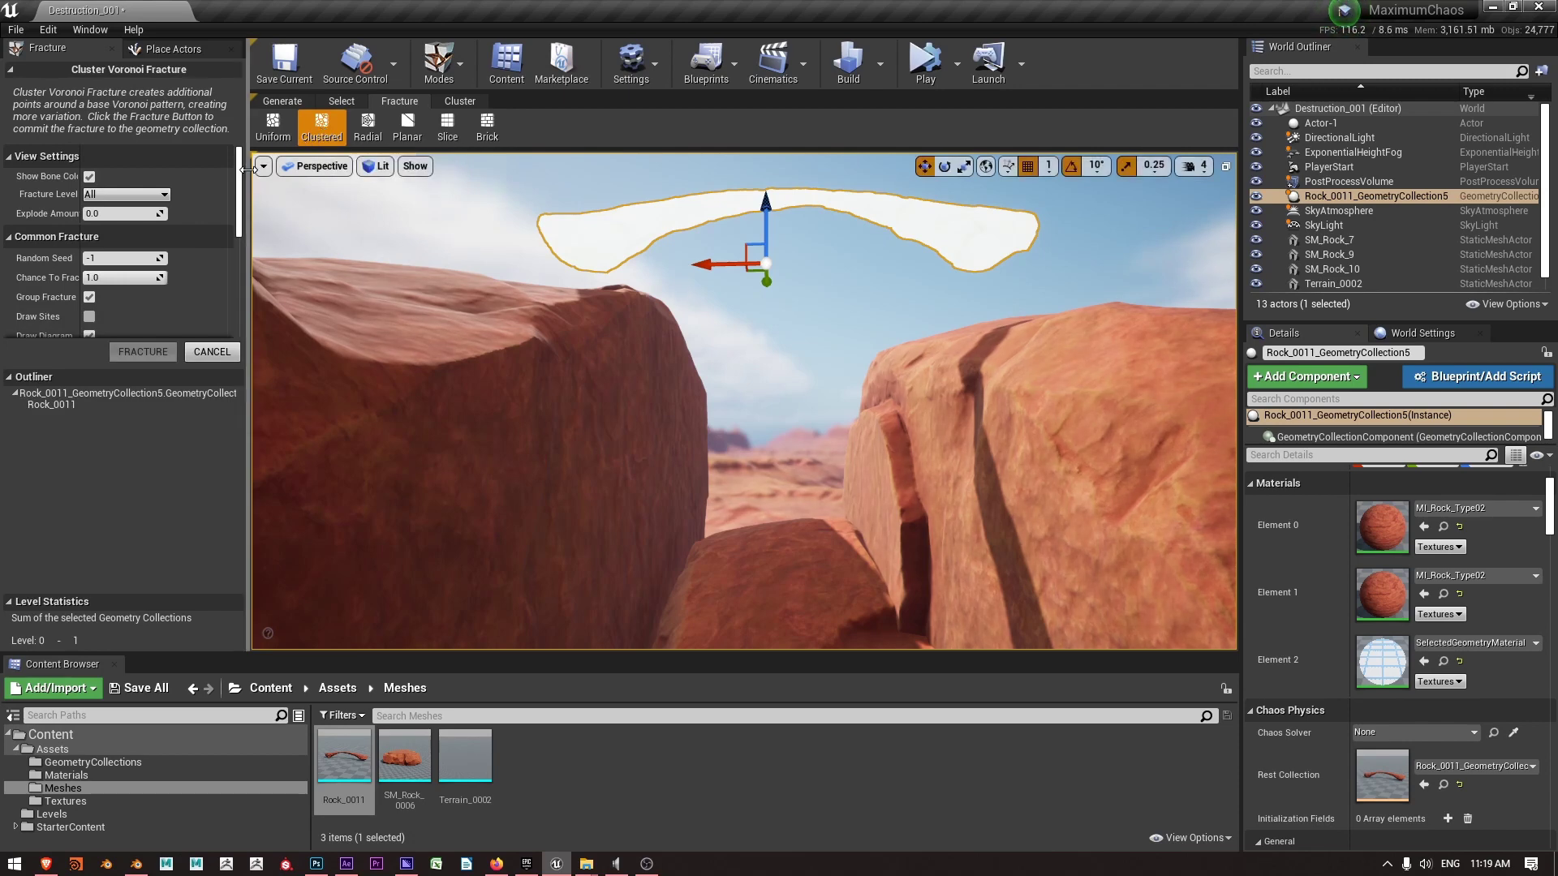
scroll(227, 257, down, 6)
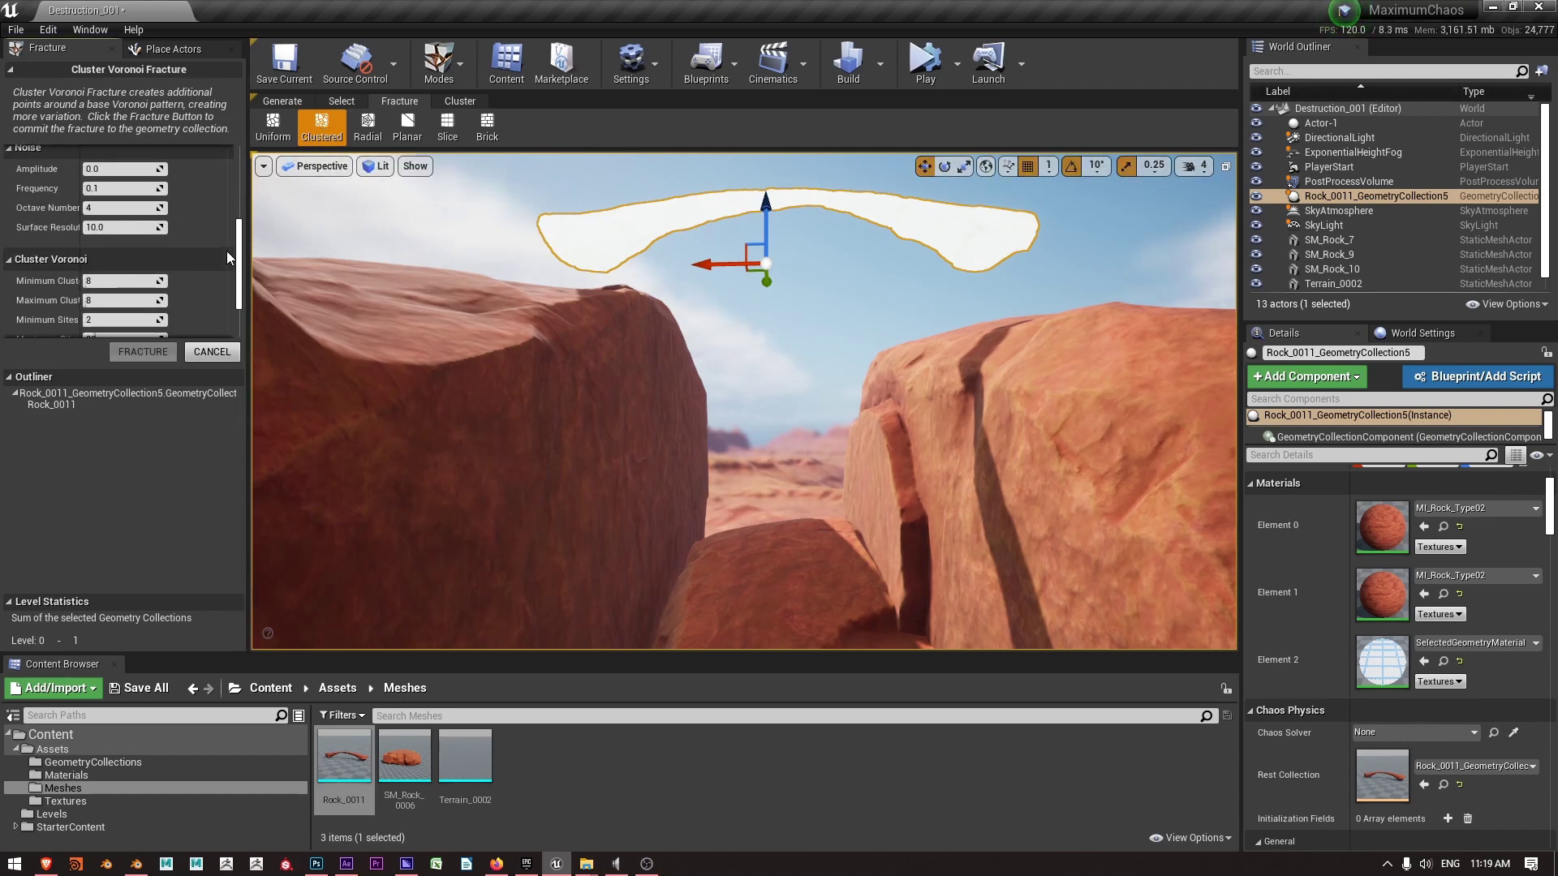
scroll(227, 250, up, 5)
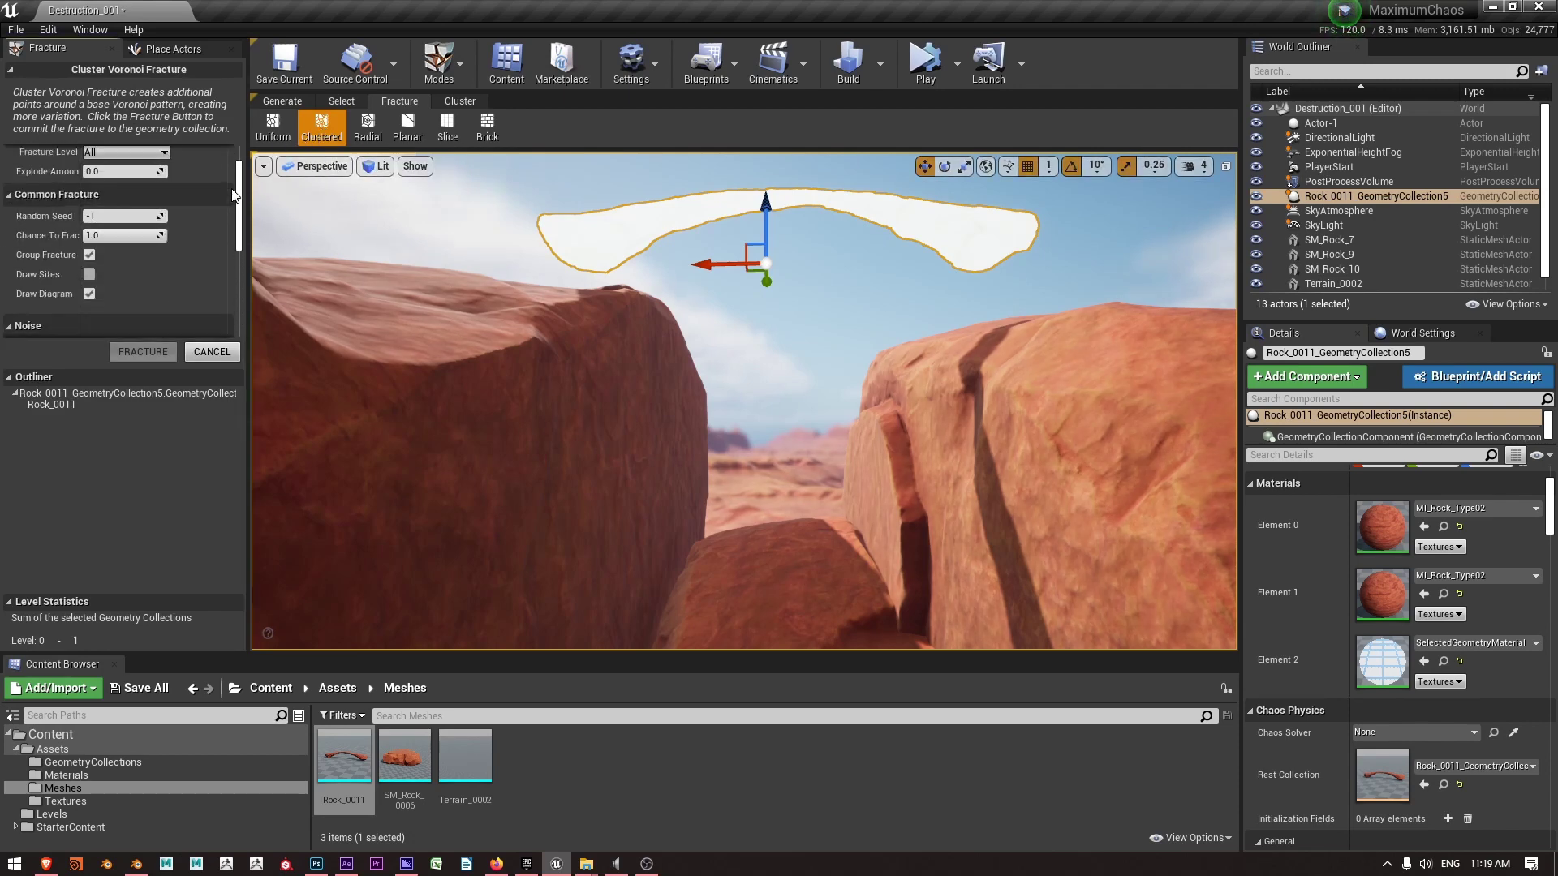
scroll(233, 195, up, 1)
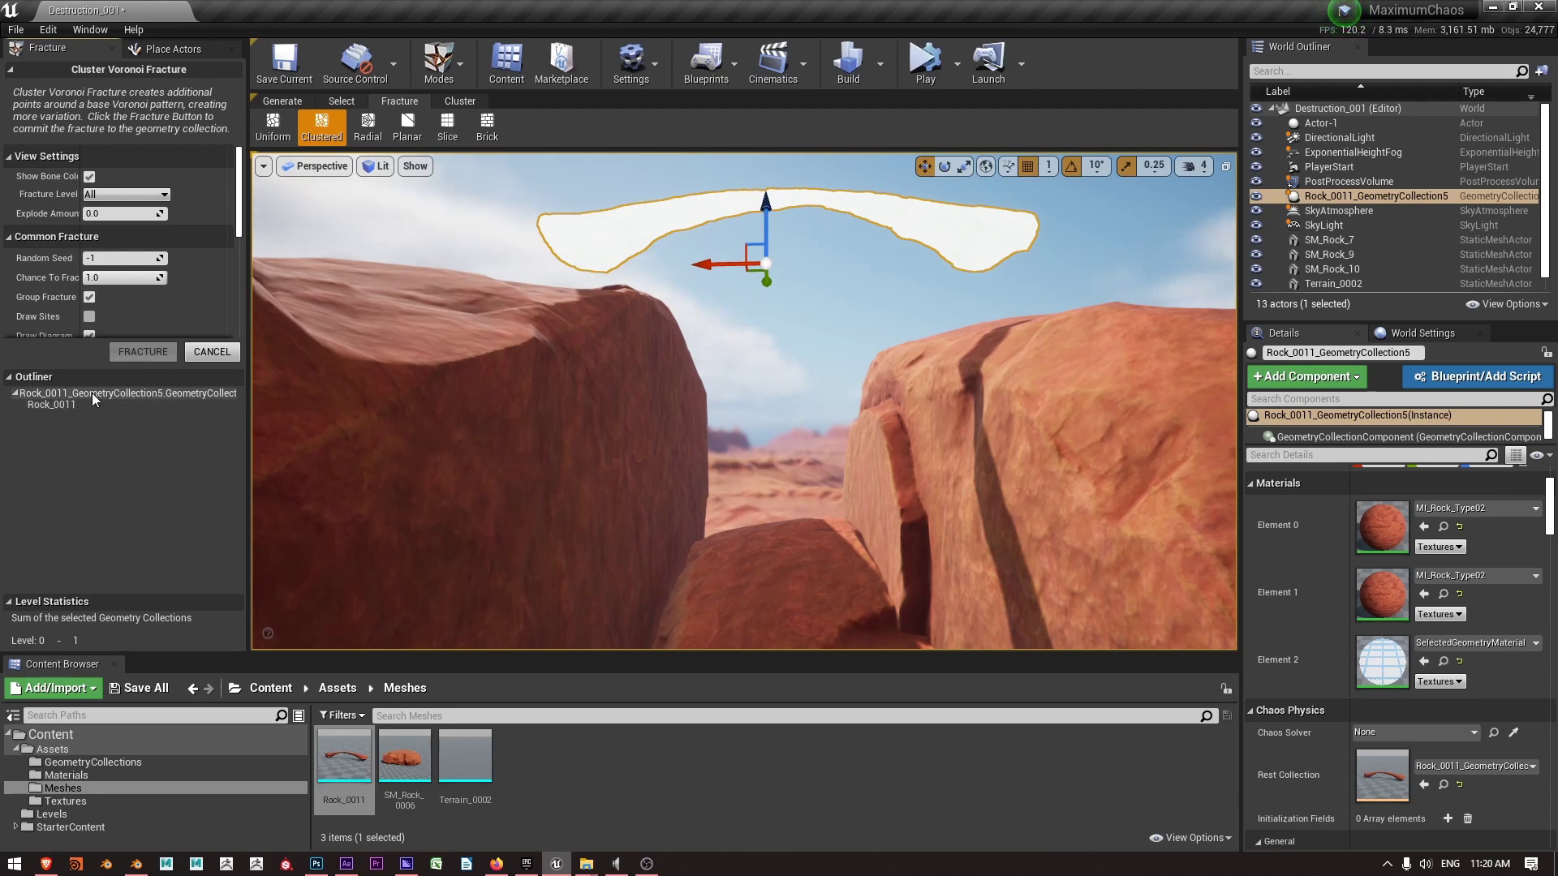
Step: Fracture Rock_0011 into 40 cluster-Voronoi pieces and select all resulting bones
click(63, 404)
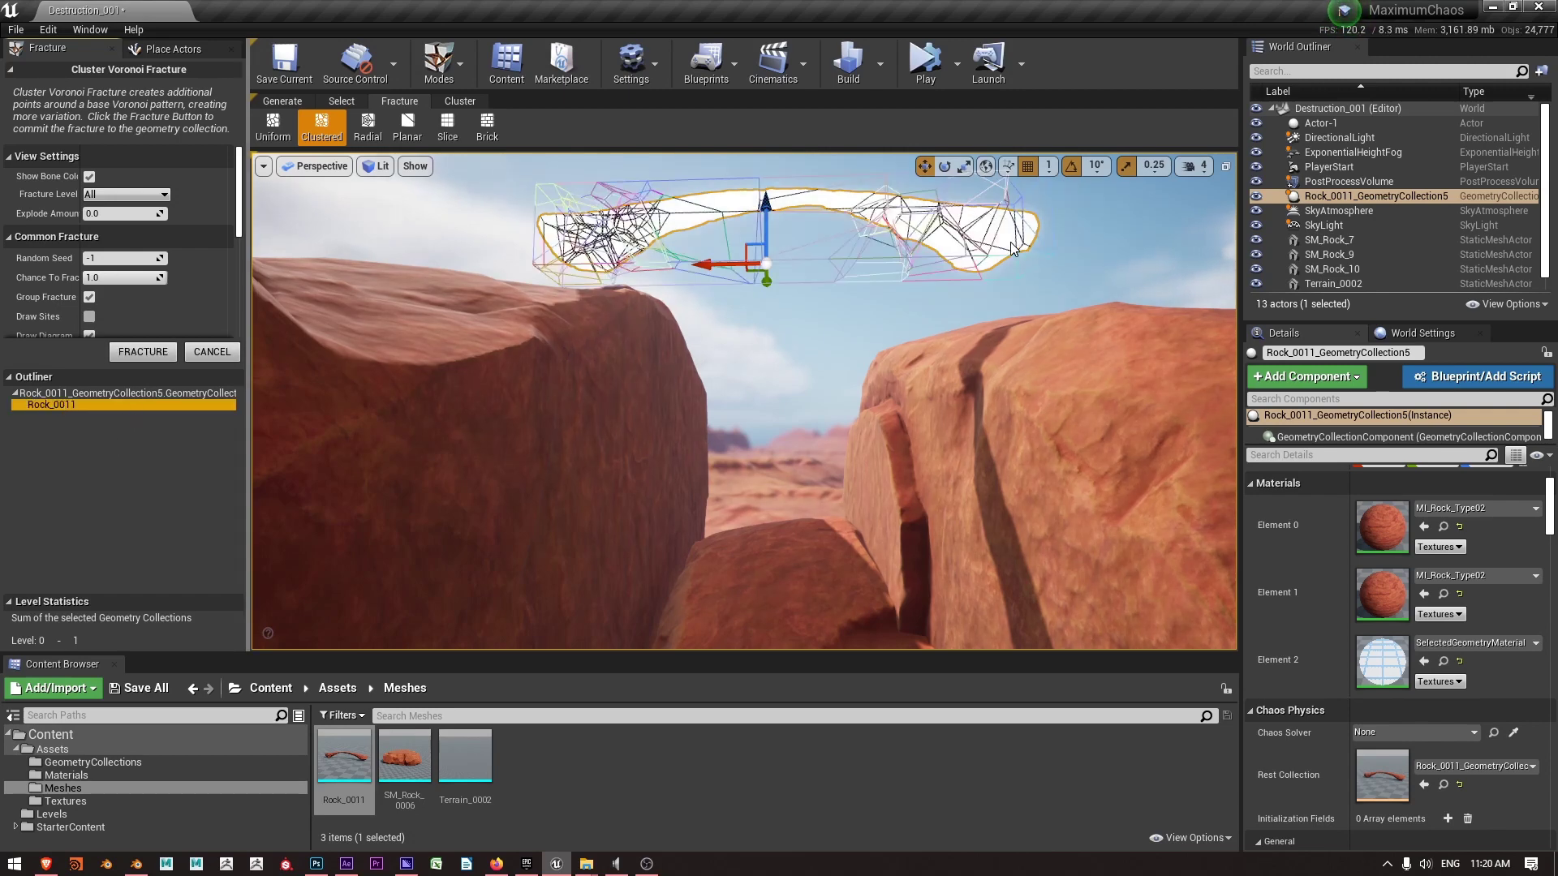
click(140, 352)
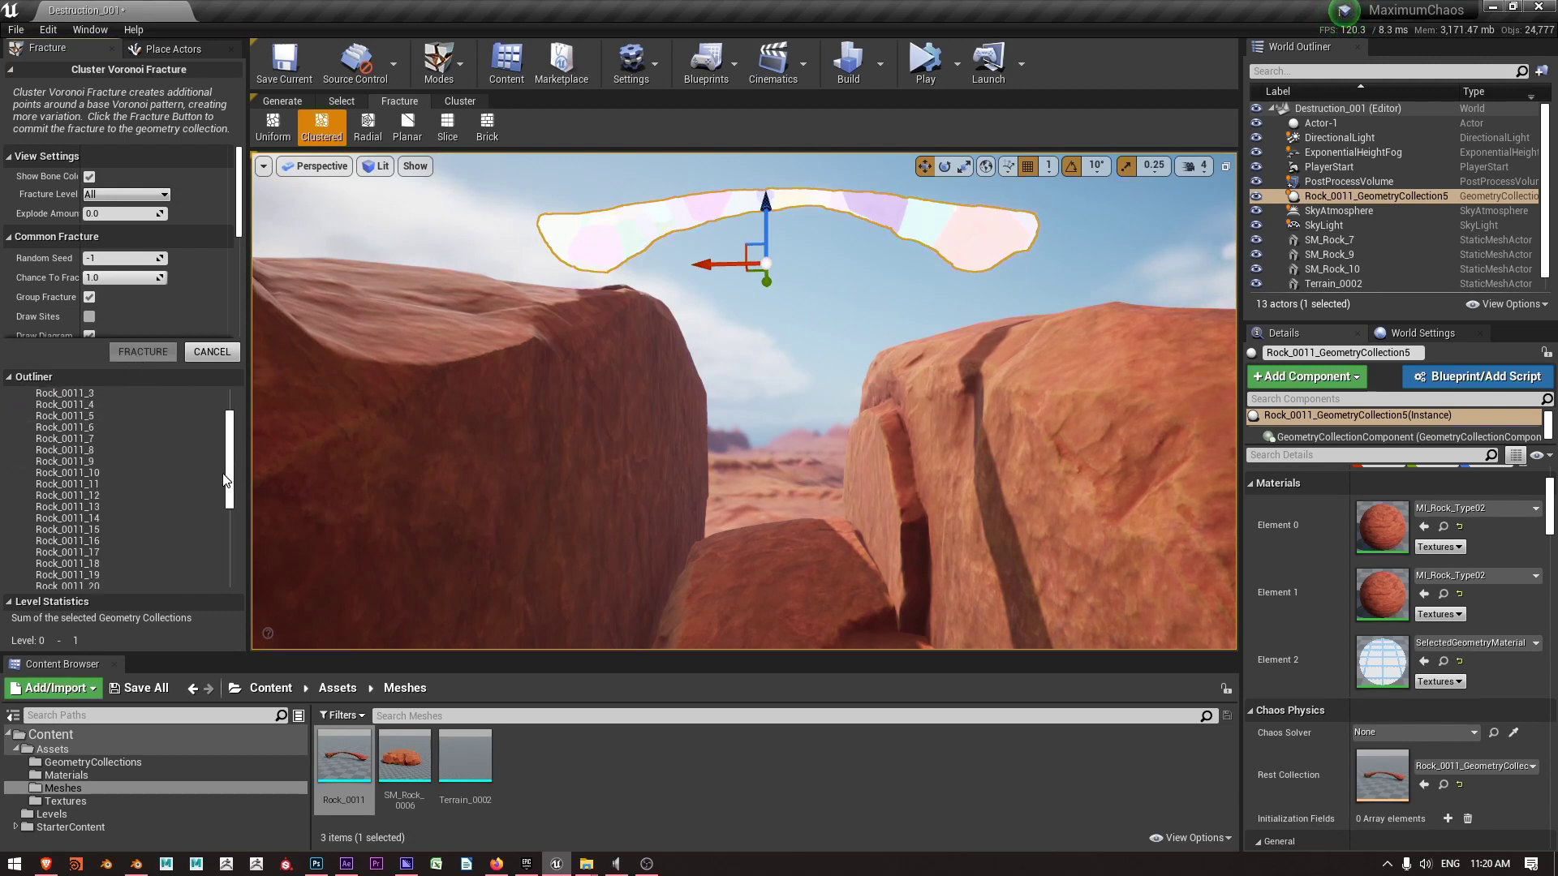
click(68, 404)
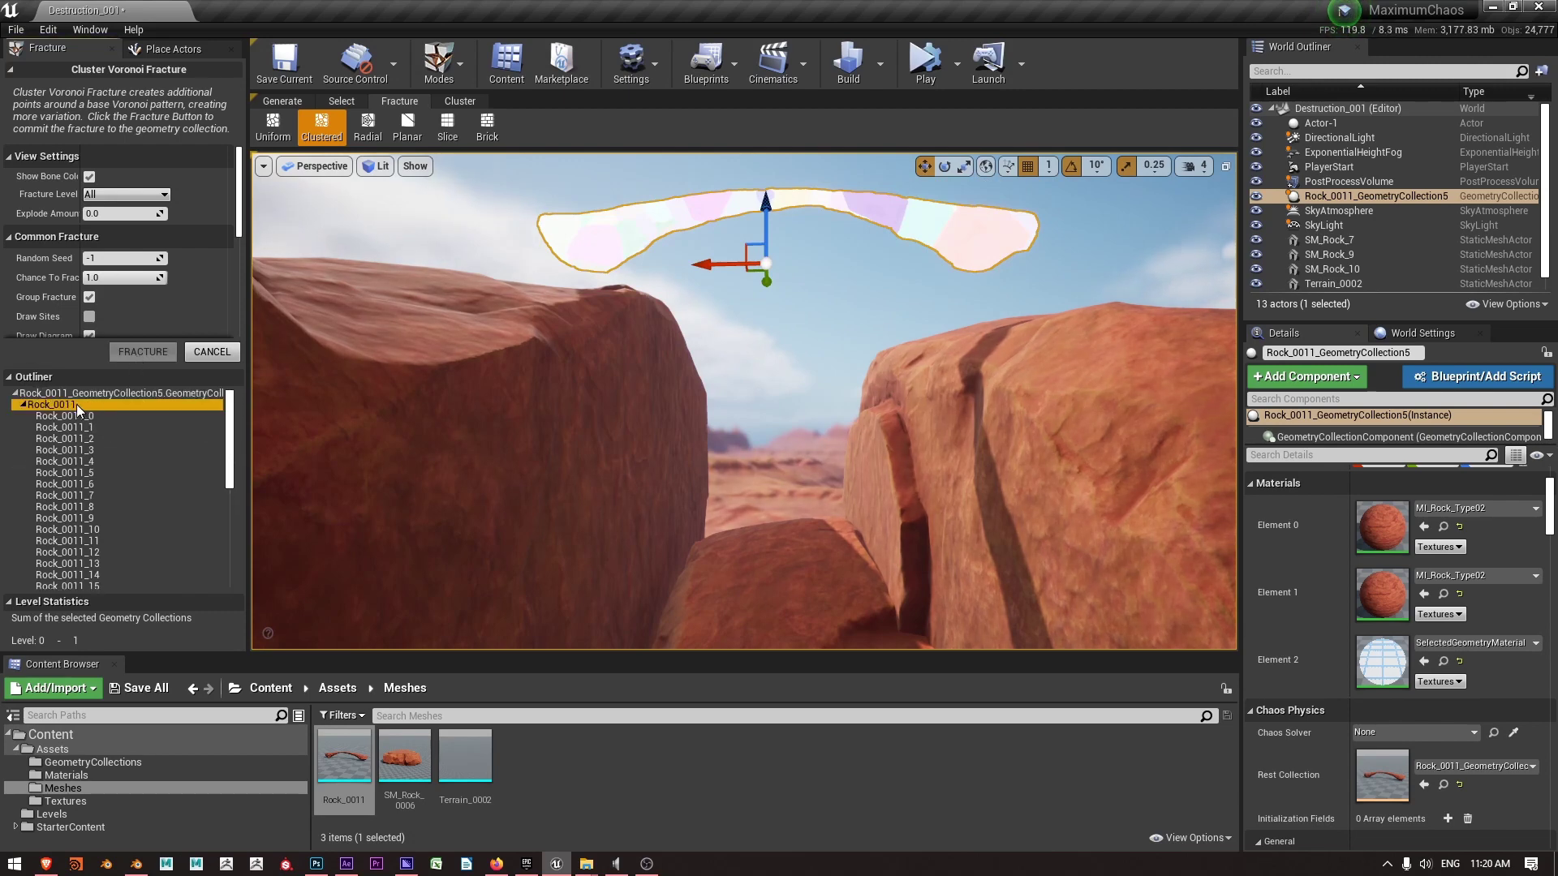
scroll(219, 565, down, 7)
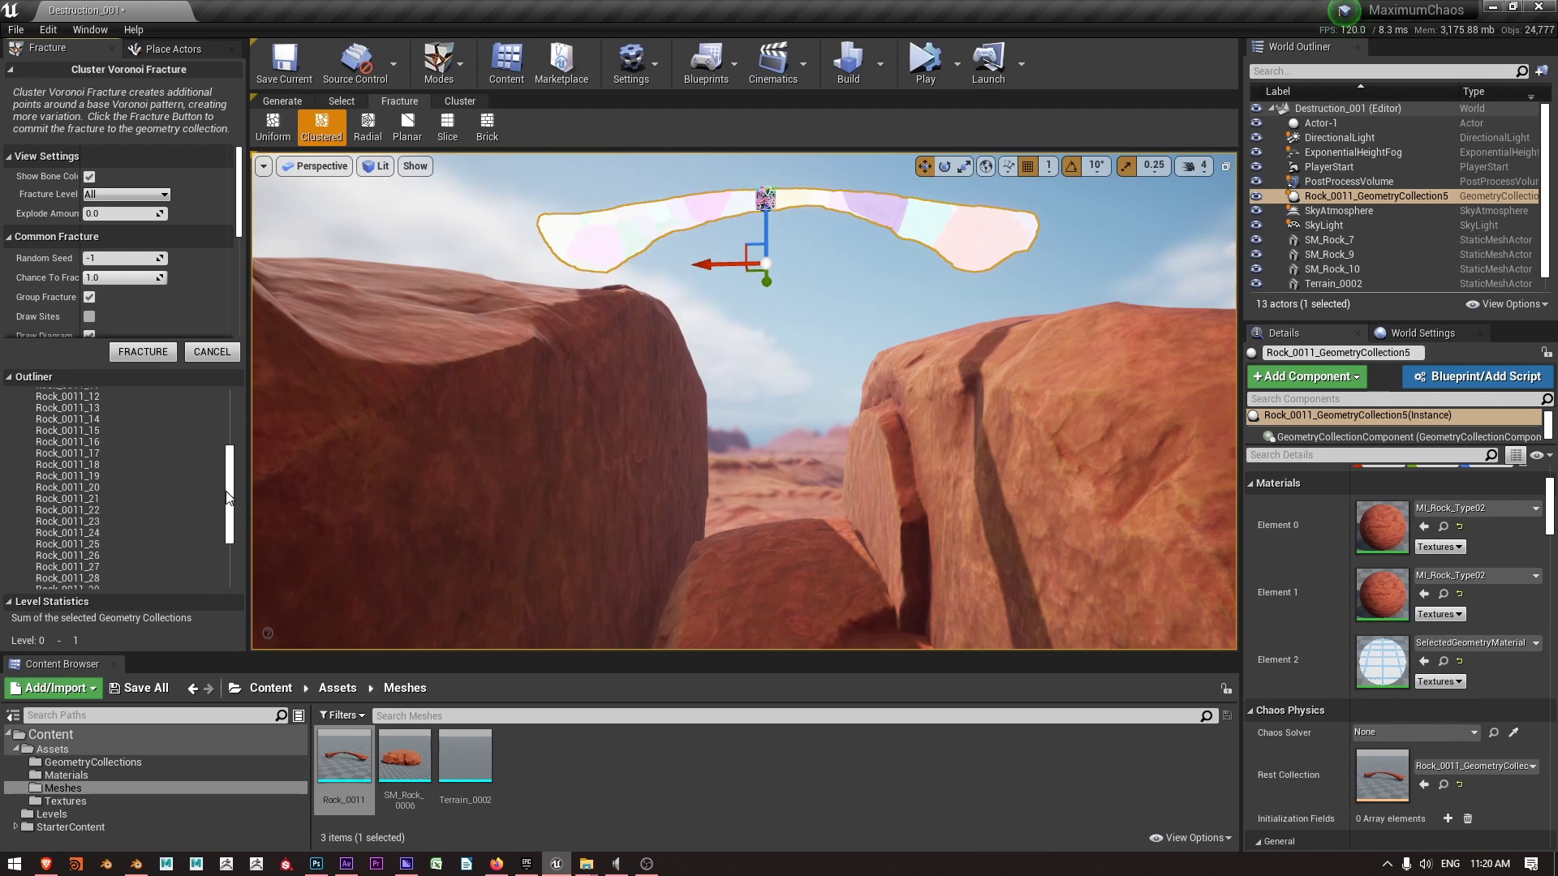
shift+click(131, 581)
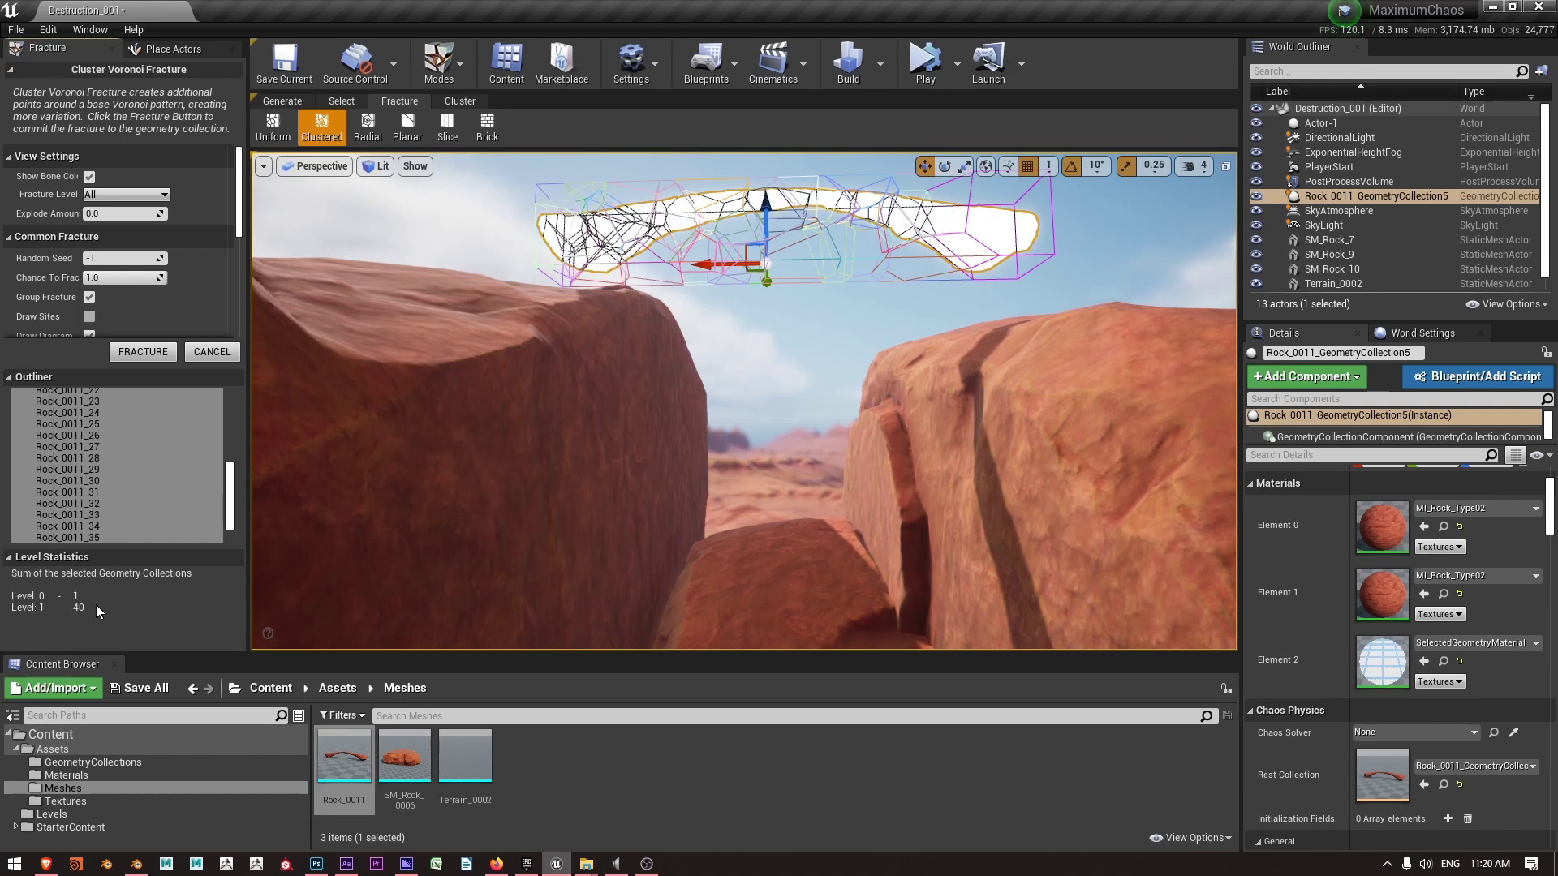
Step: Play-test the fractured arch, then turn off Show Bone Colors and drag Explode Amount slightly up
click(926, 65)
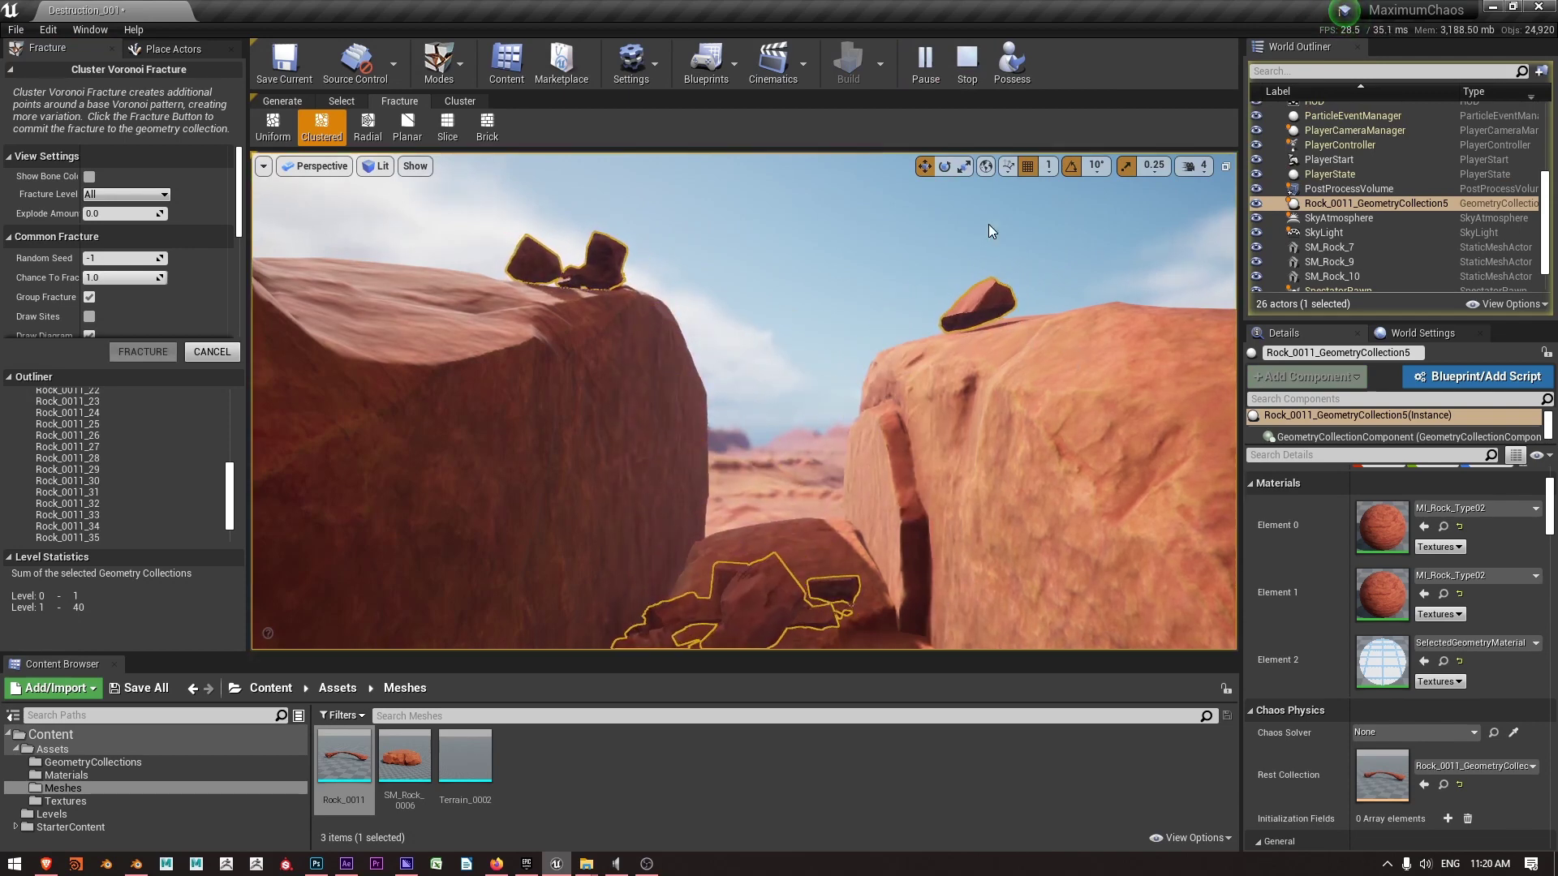
click(967, 63)
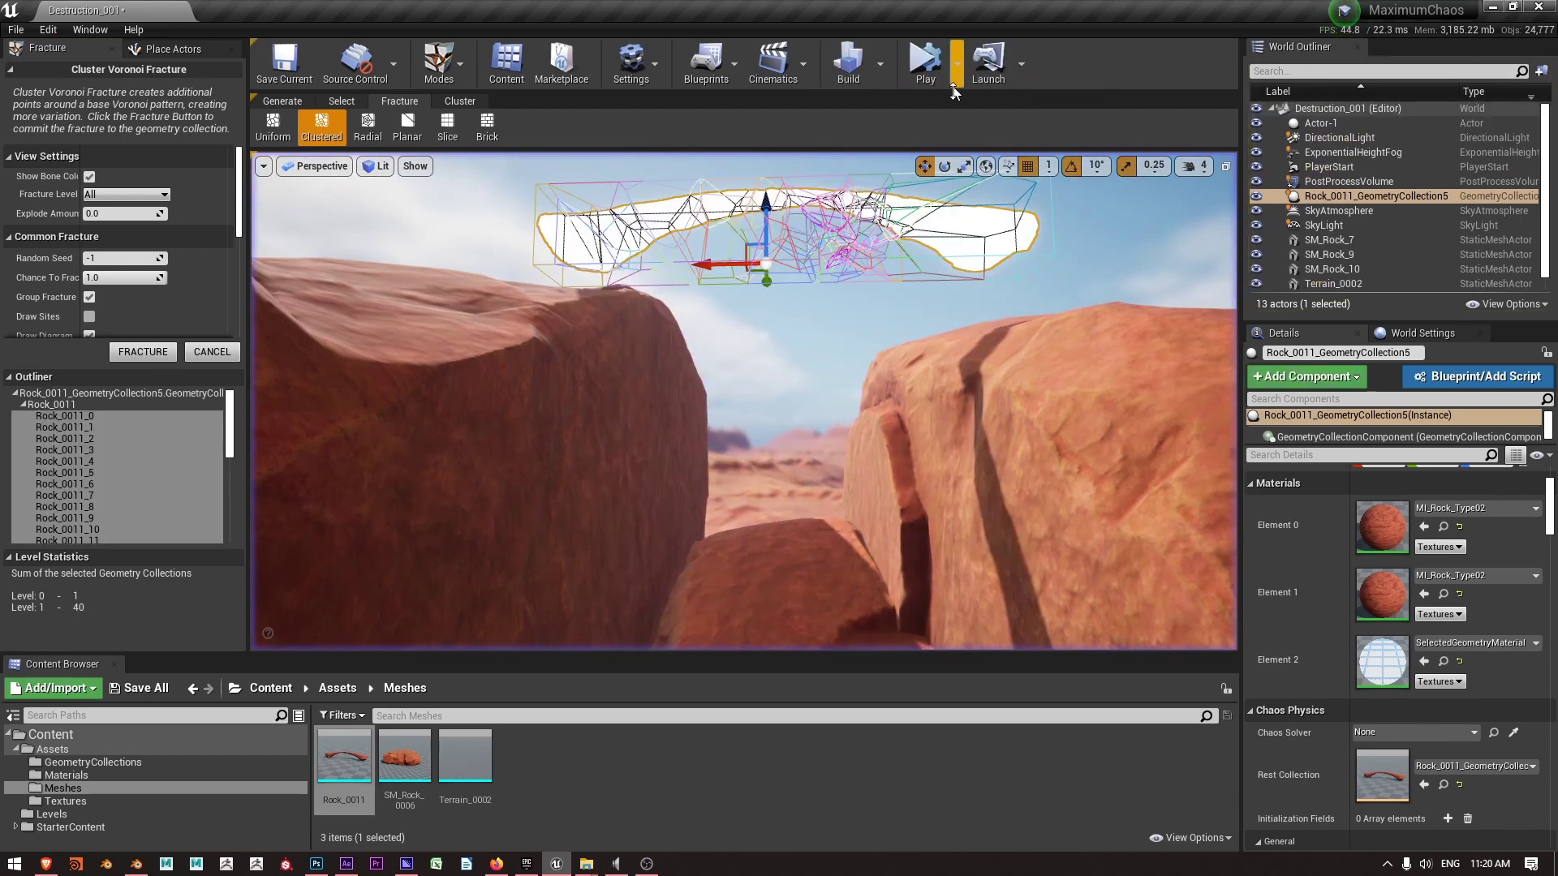
click(90, 177)
right_drag(730, 405, 867, 495)
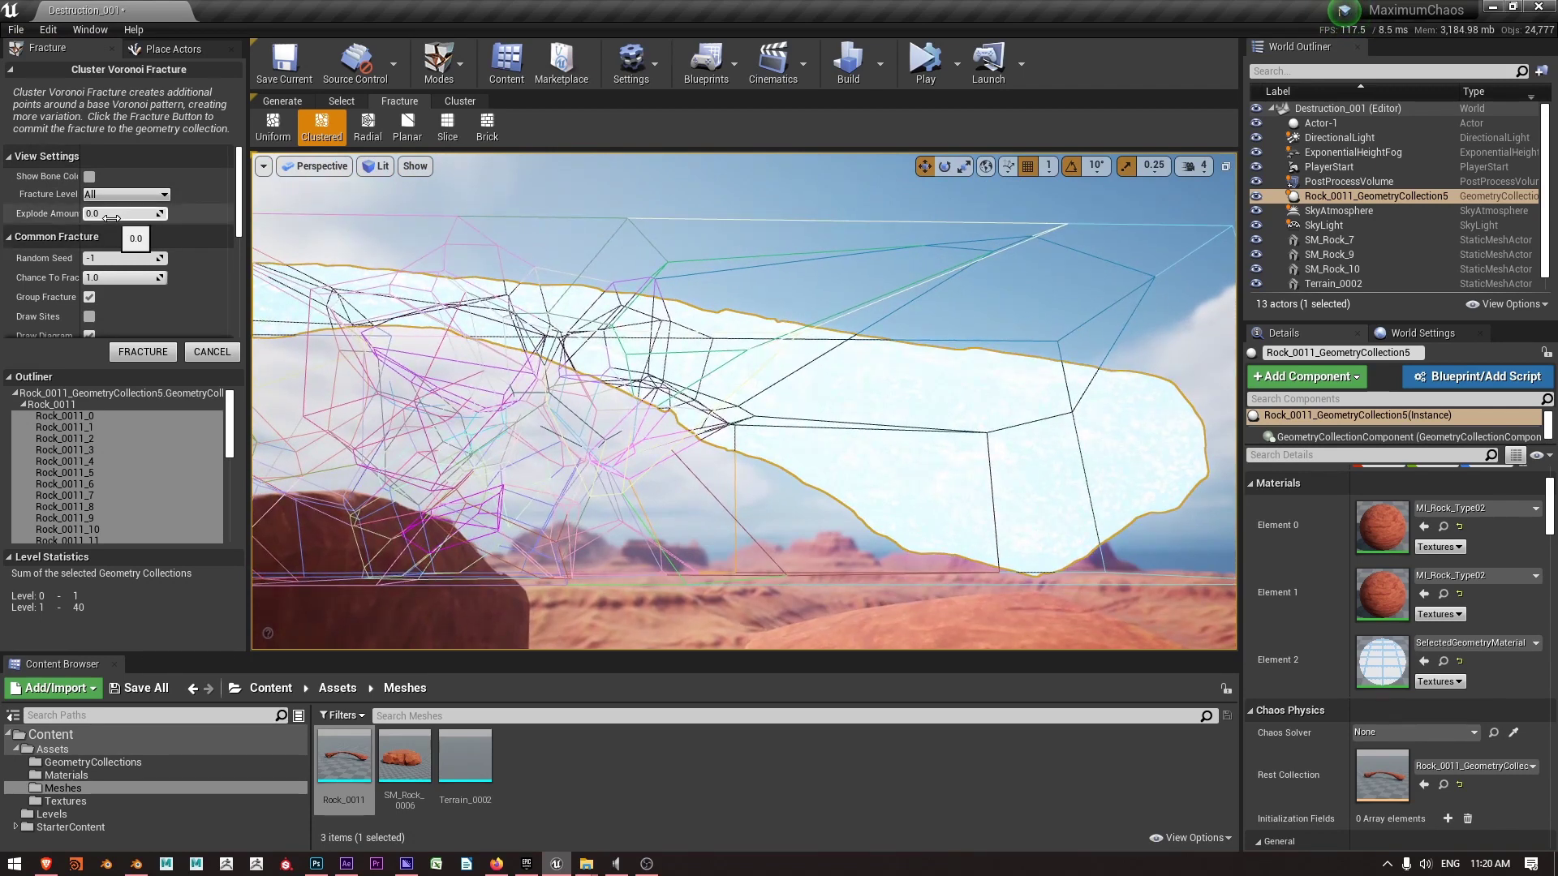
drag(112, 218, 99, 375)
Step: Select Rock_0011_0 and set Explode Amount to 0.2, viewing the separated pieces up close
click(77, 416)
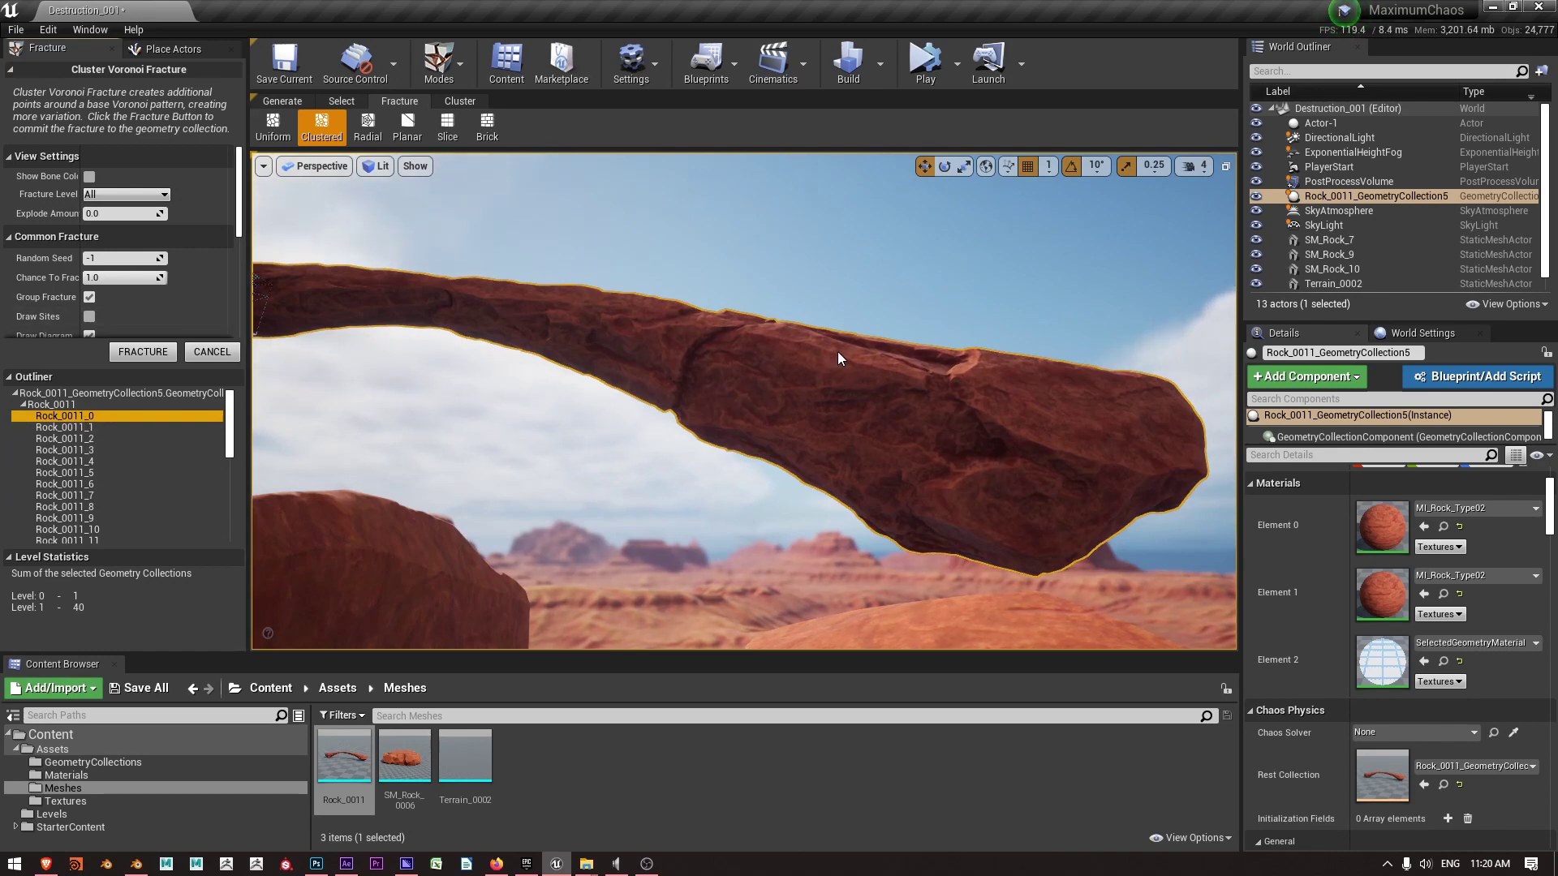
text(0.2)
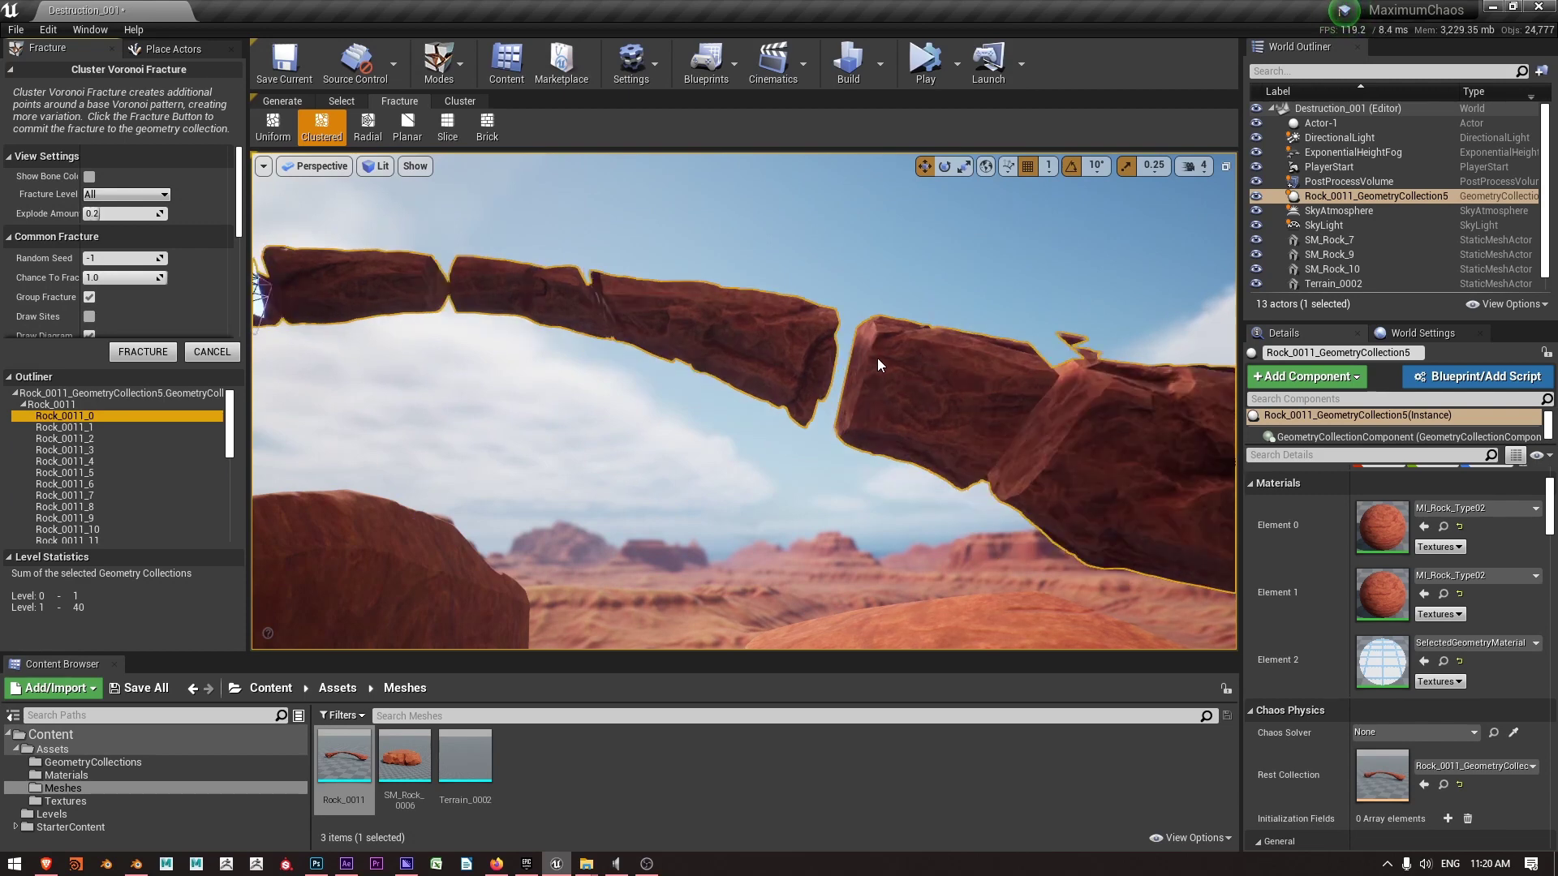
key(BackSpace)
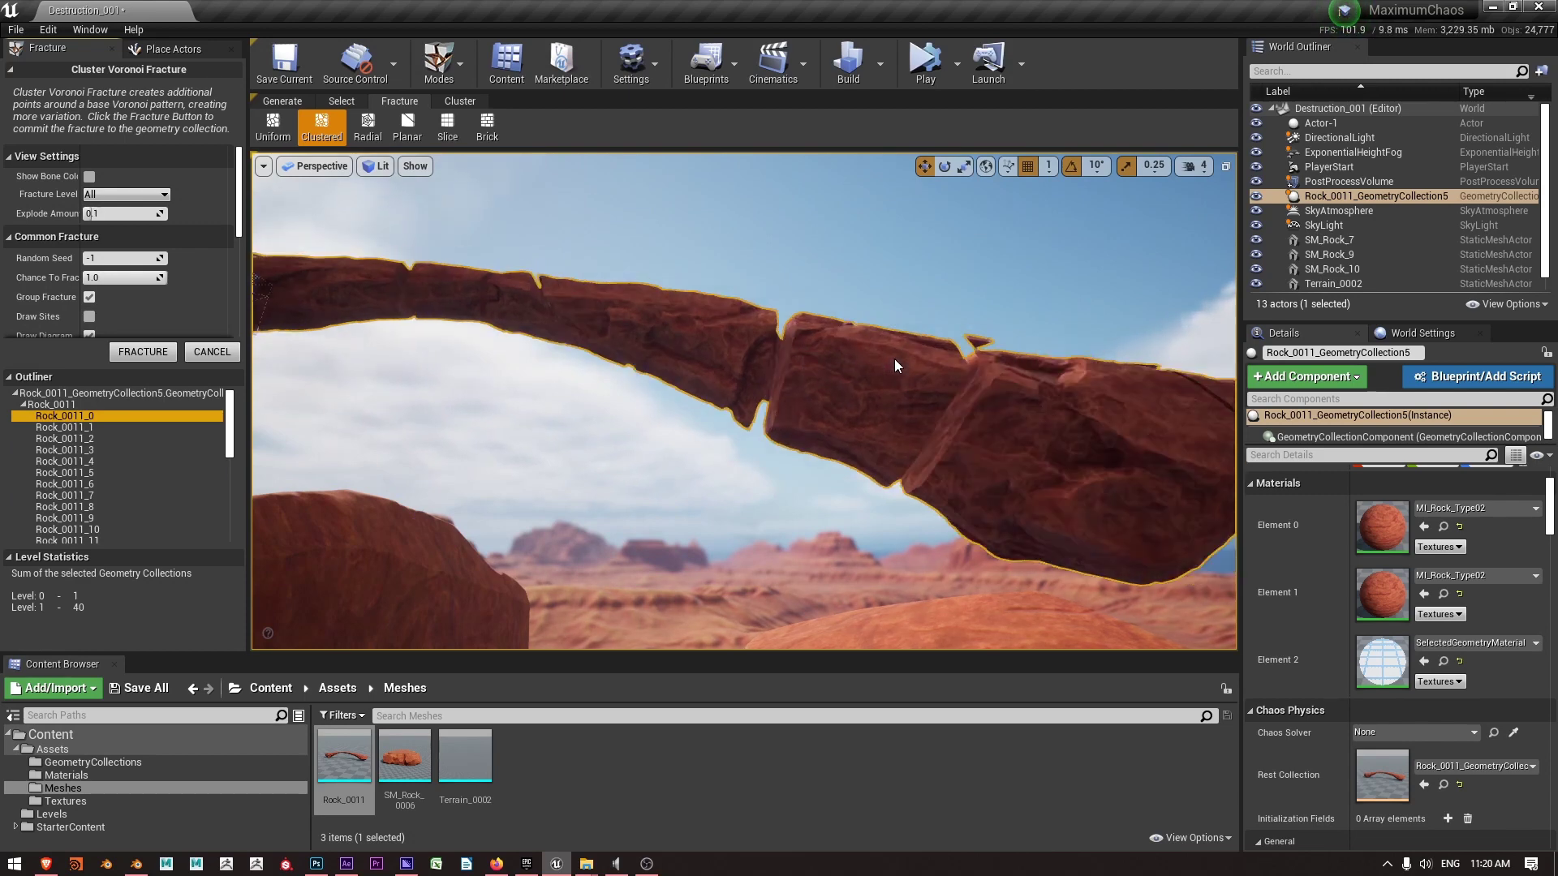
text(3)
key(BackSpace)
text(0)
key(BackSpace)
text(2)
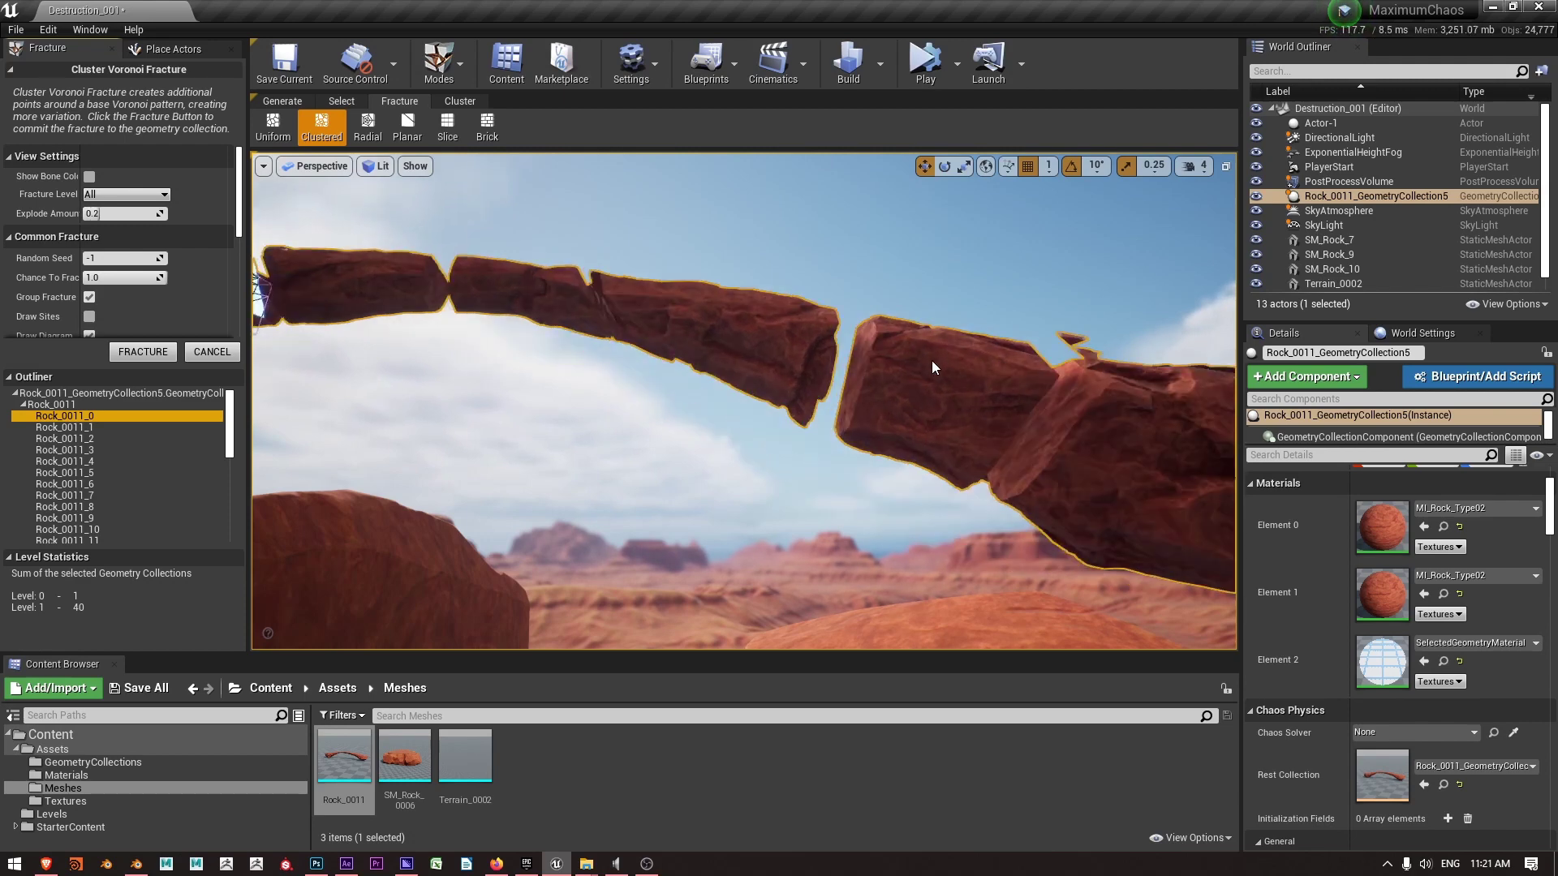
right_drag(959, 364, 959, 364)
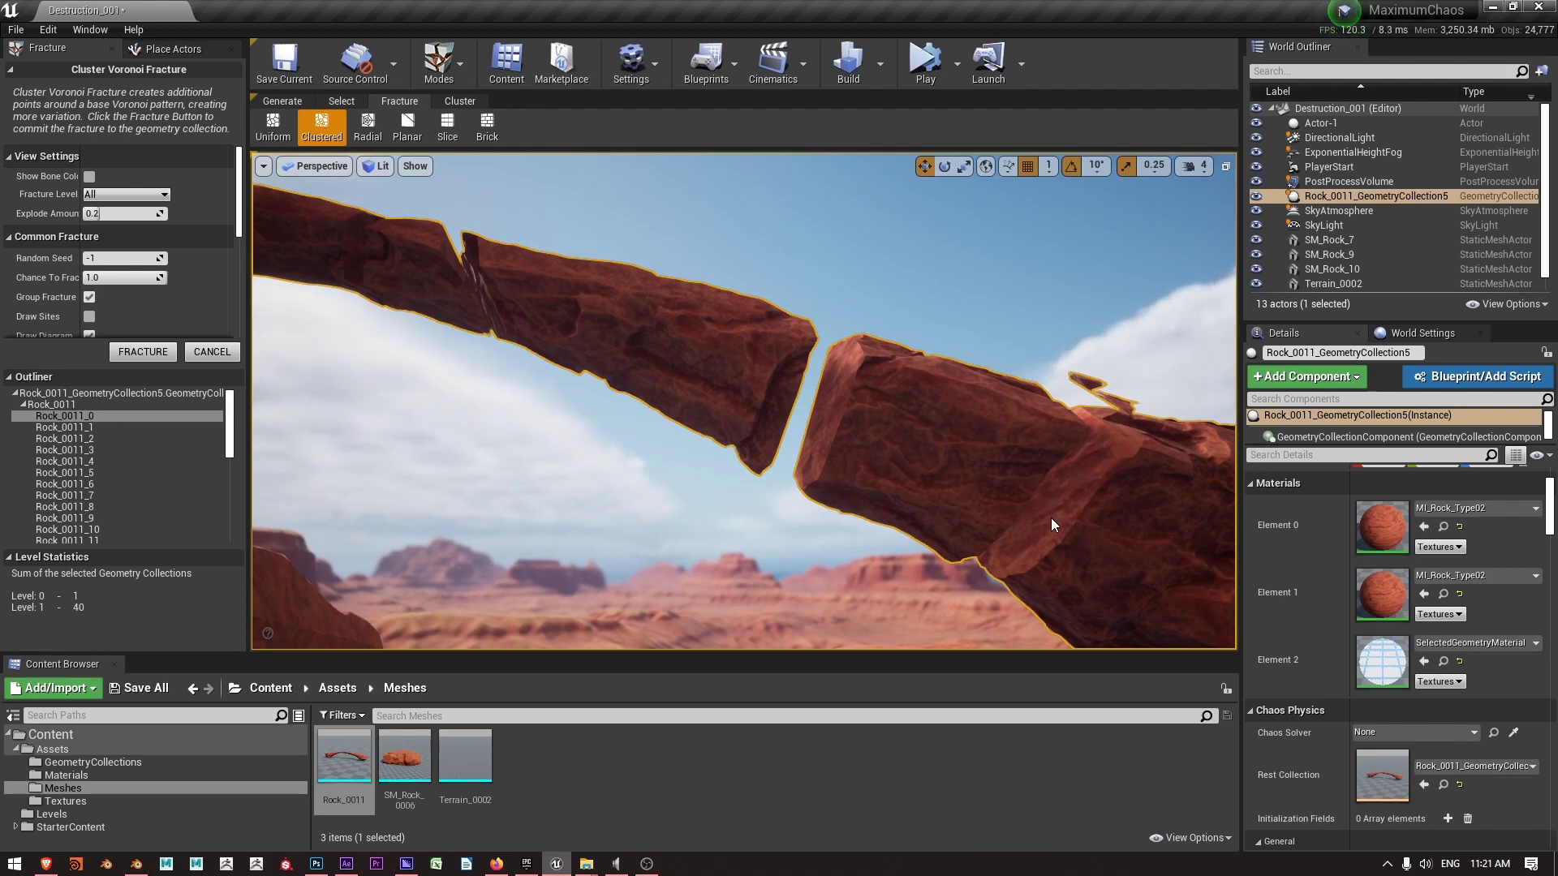
Step: Pull the view back to frame the whole arch and select the right-hand outcrop SM_Rock_9
right_drag(1054, 522, 1065, 379)
click(1071, 378)
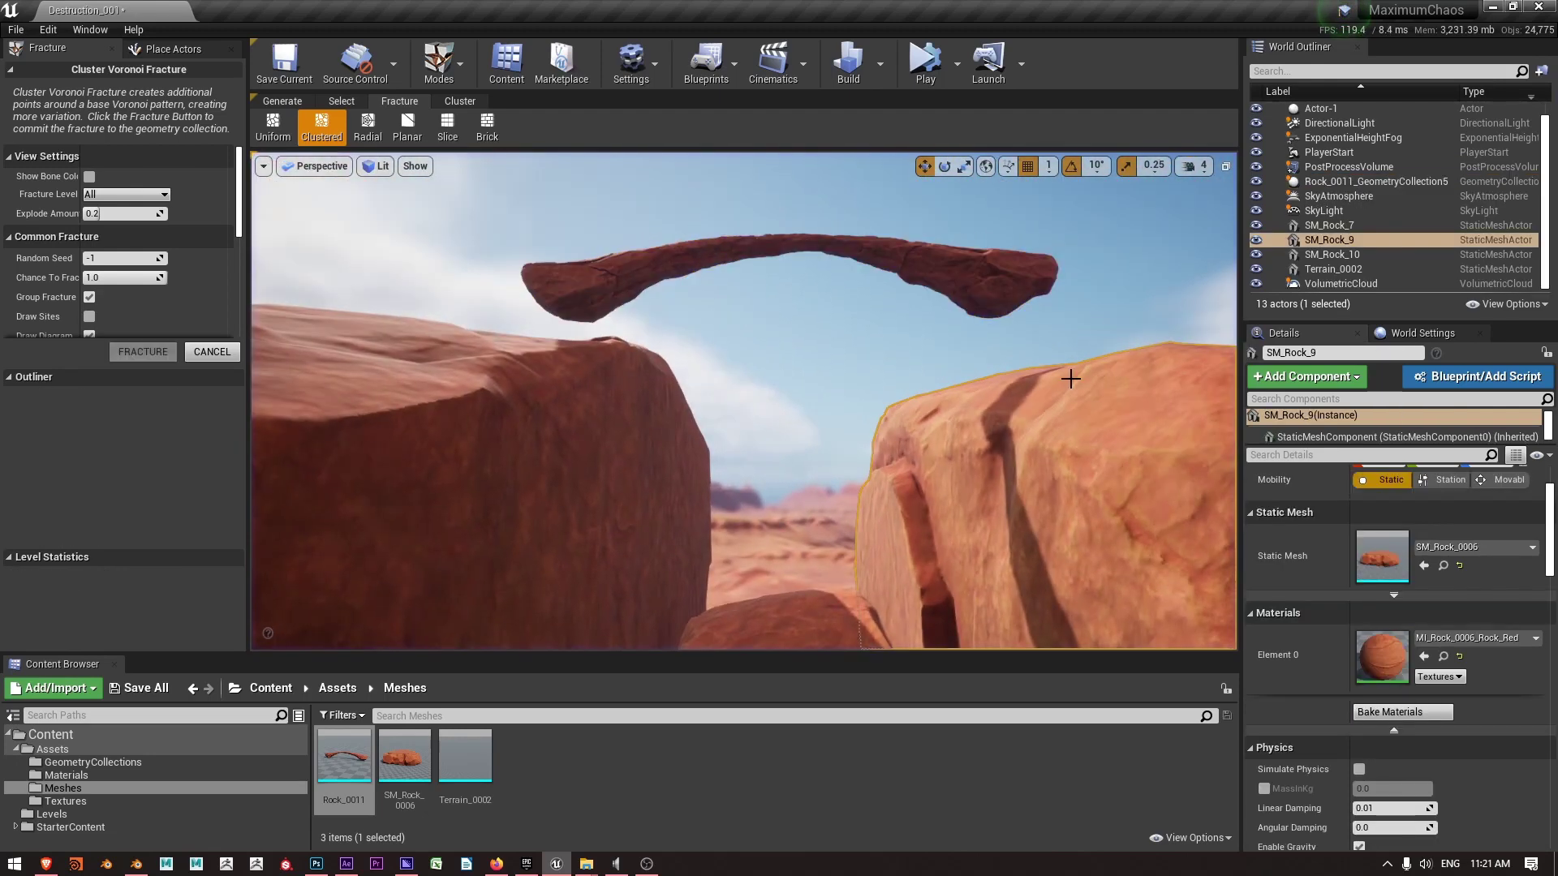